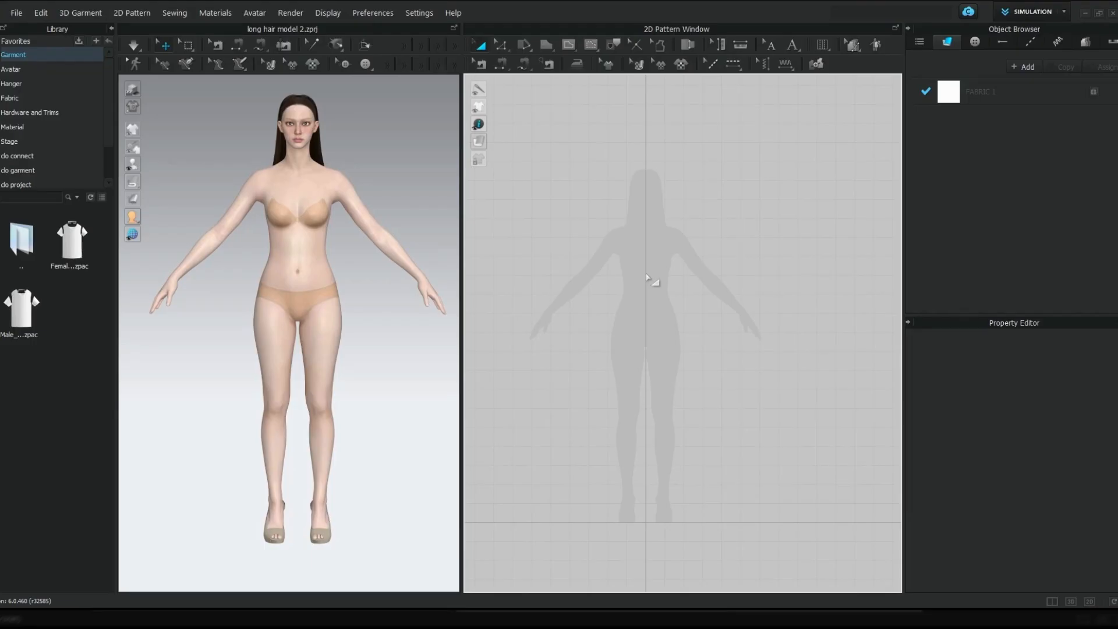
Begin a trouser leg polygon over the avatar's hip with a waist edge about 144 mm, straight rise about 165 mm and curved crotch about 70 mm
scroll(647, 278, up, 1)
scroll(649, 271, up, 2)
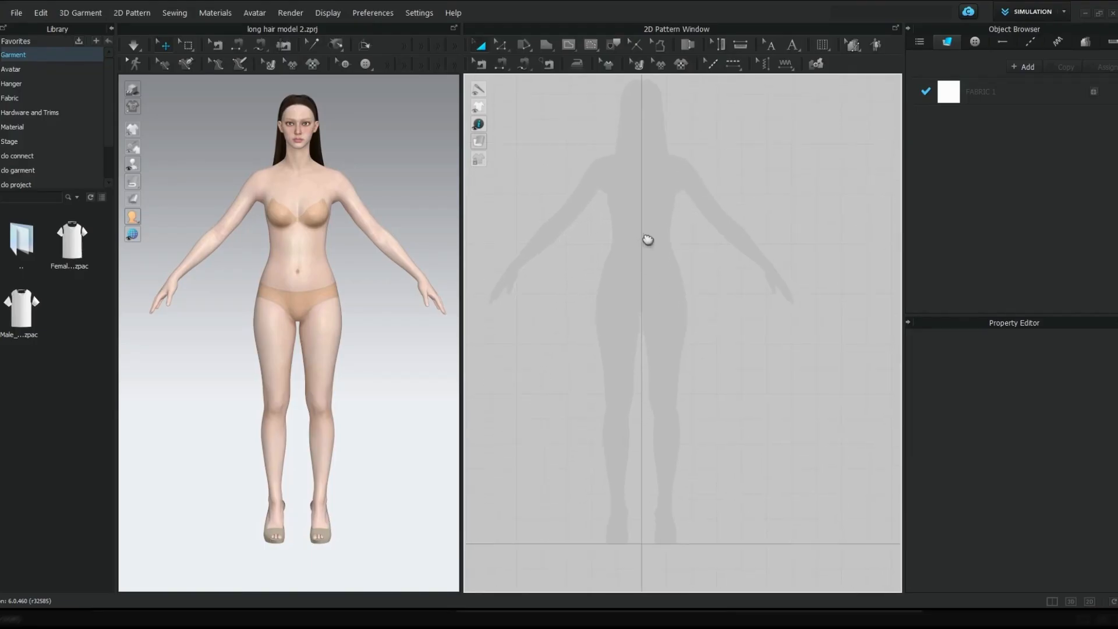
click(553, 45)
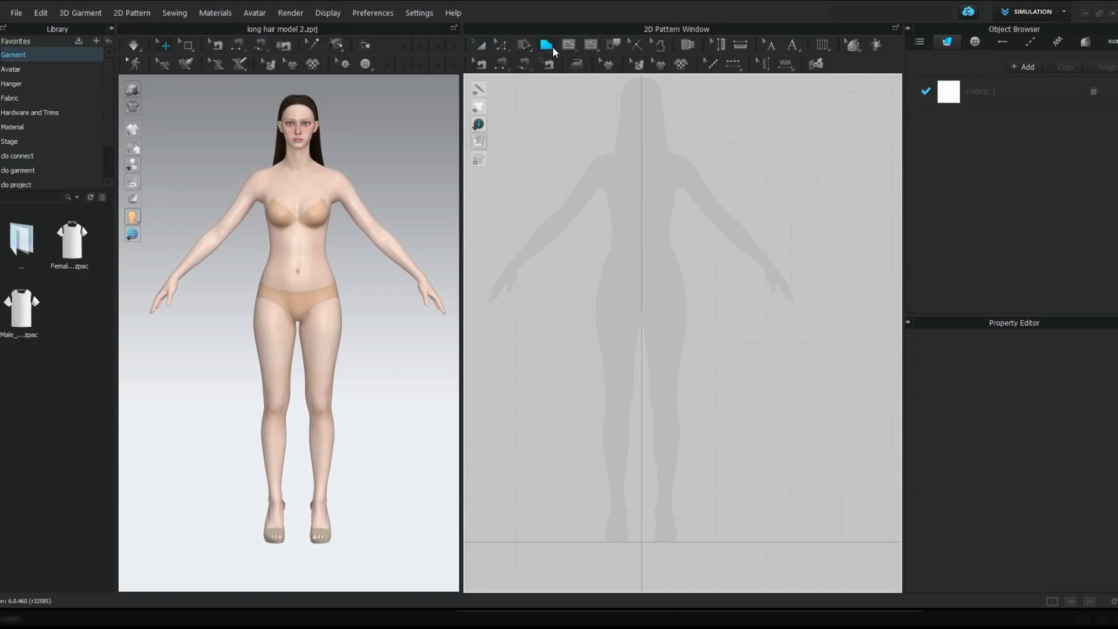
scroll(652, 303, up, 4)
middle_drag(738, 251, 762, 236)
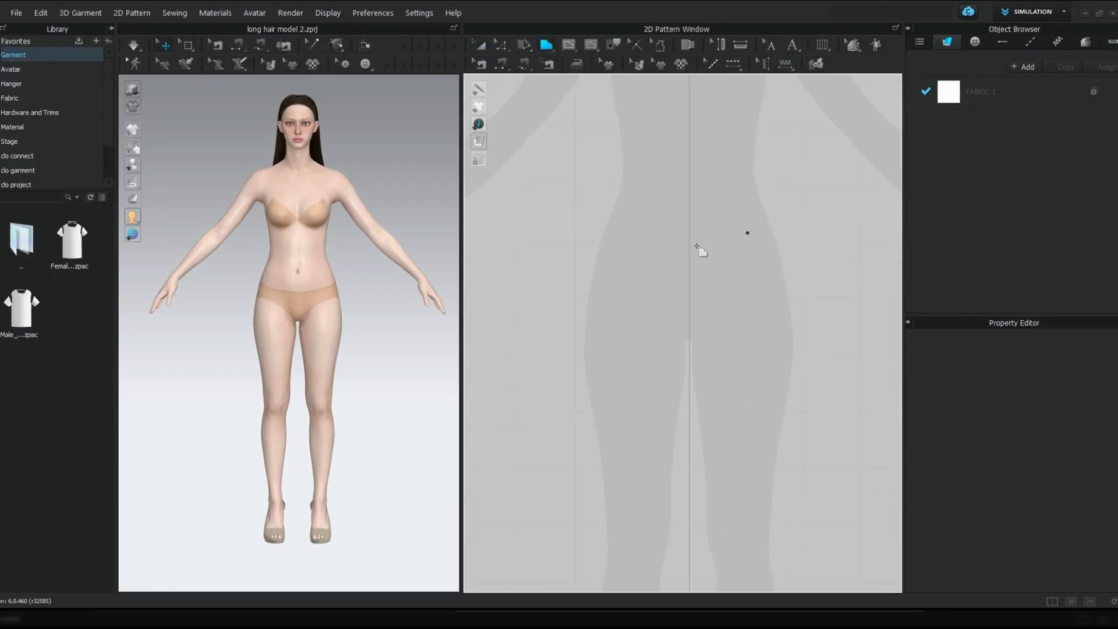
click(566, 230)
click(647, 230)
click(661, 324)
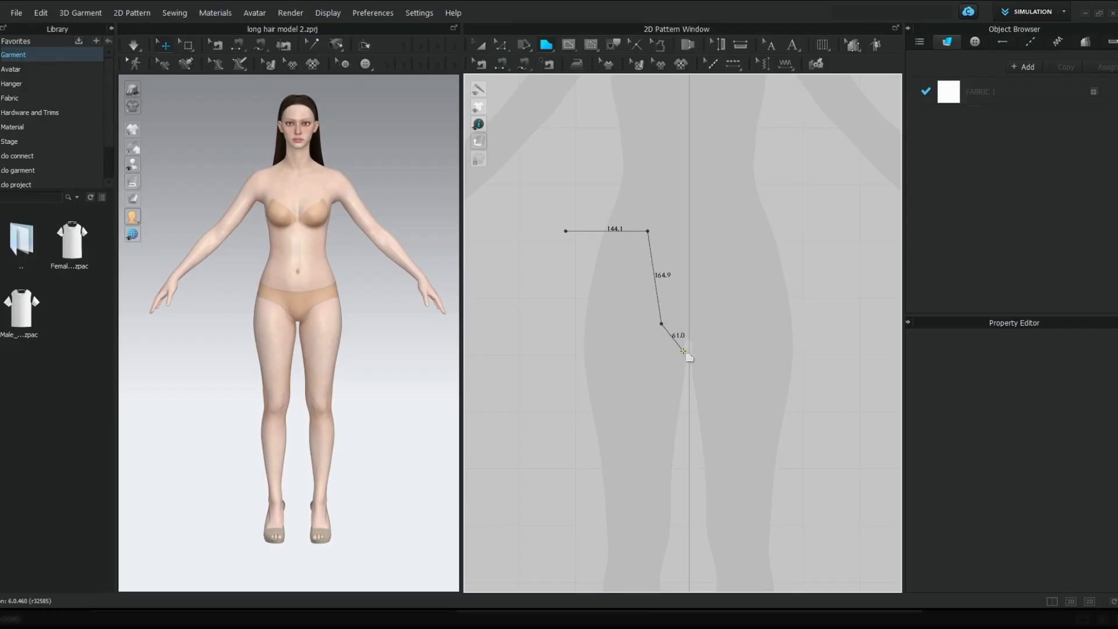
drag(682, 351, 703, 347)
click(685, 351)
scroll(685, 350, down, 4)
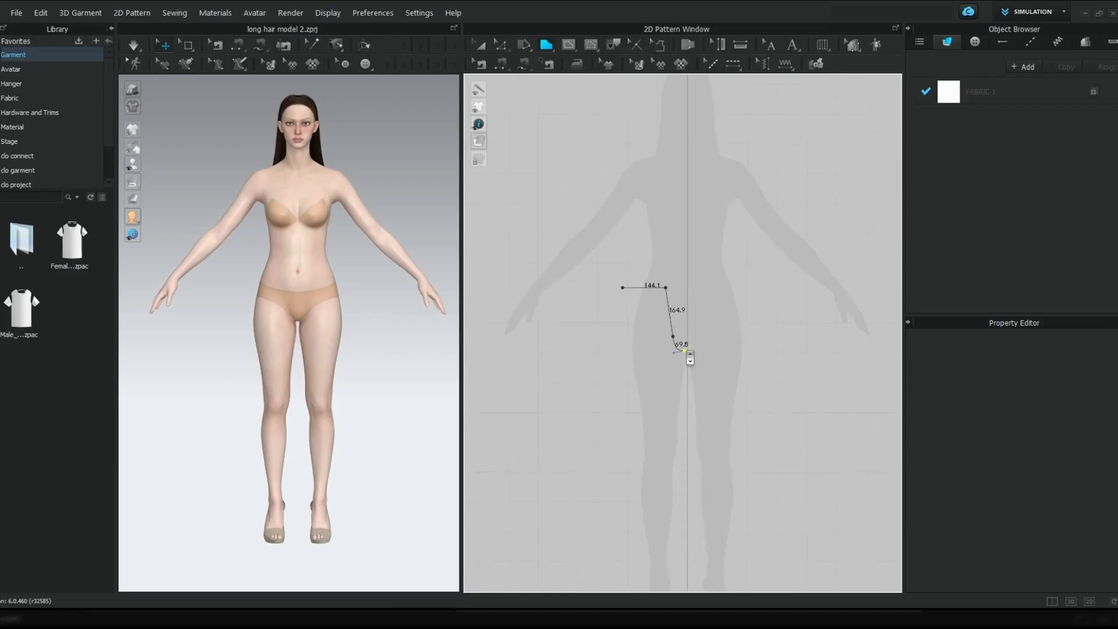
Close the leg polygon with a slanted inseam about 755 mm long, a horizontal hem and a vertical side edge about 966 mm long
middle_drag(686, 350, 679, 217)
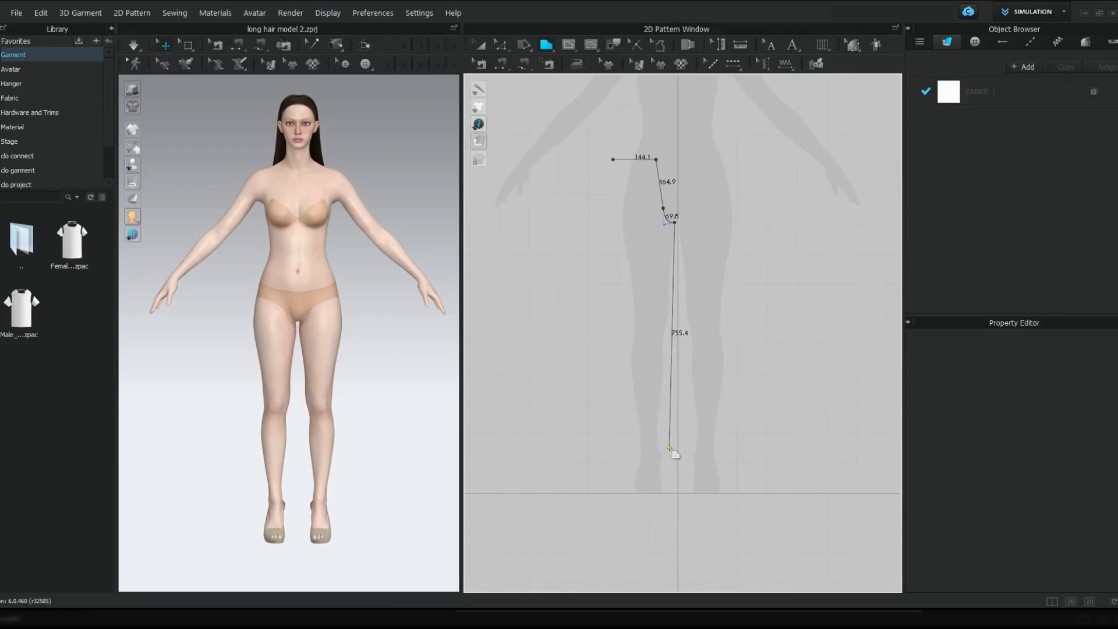
click(670, 447)
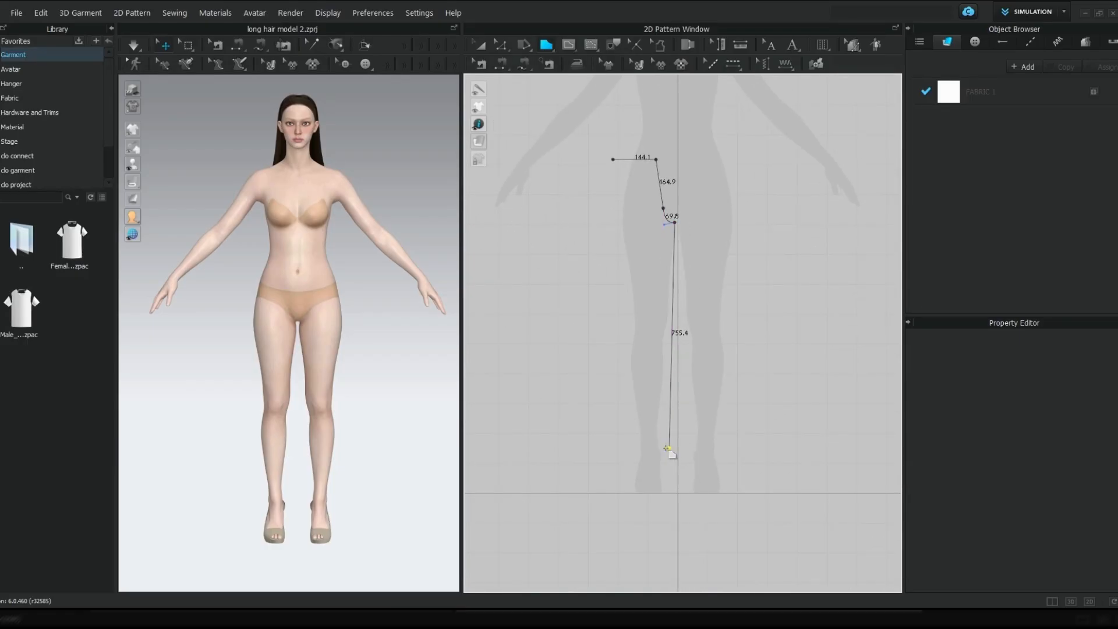
click(611, 447)
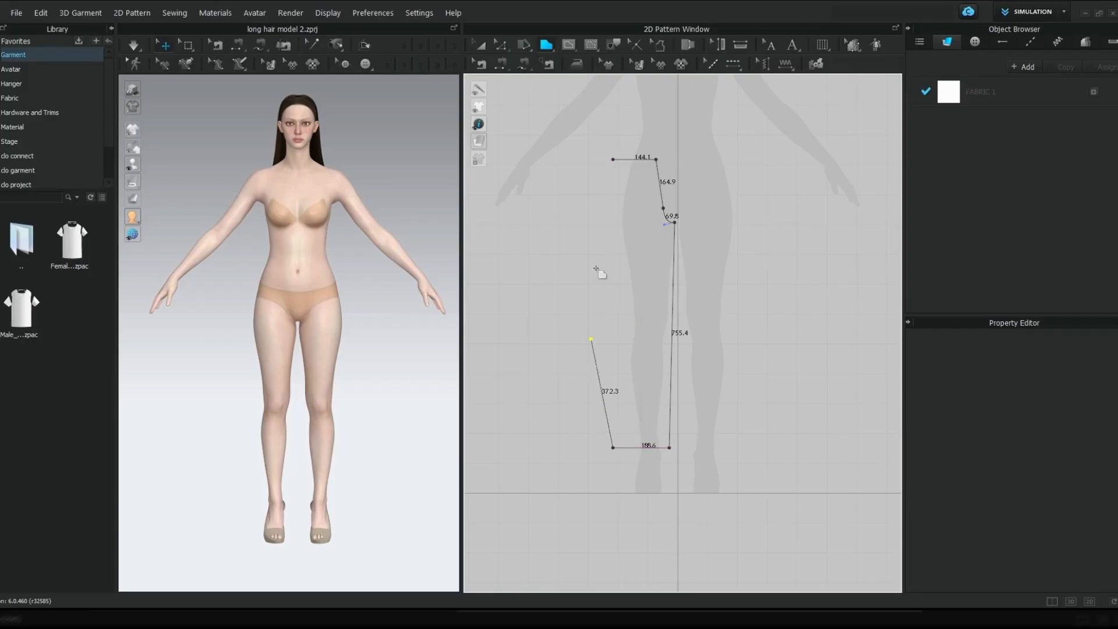
click(612, 160)
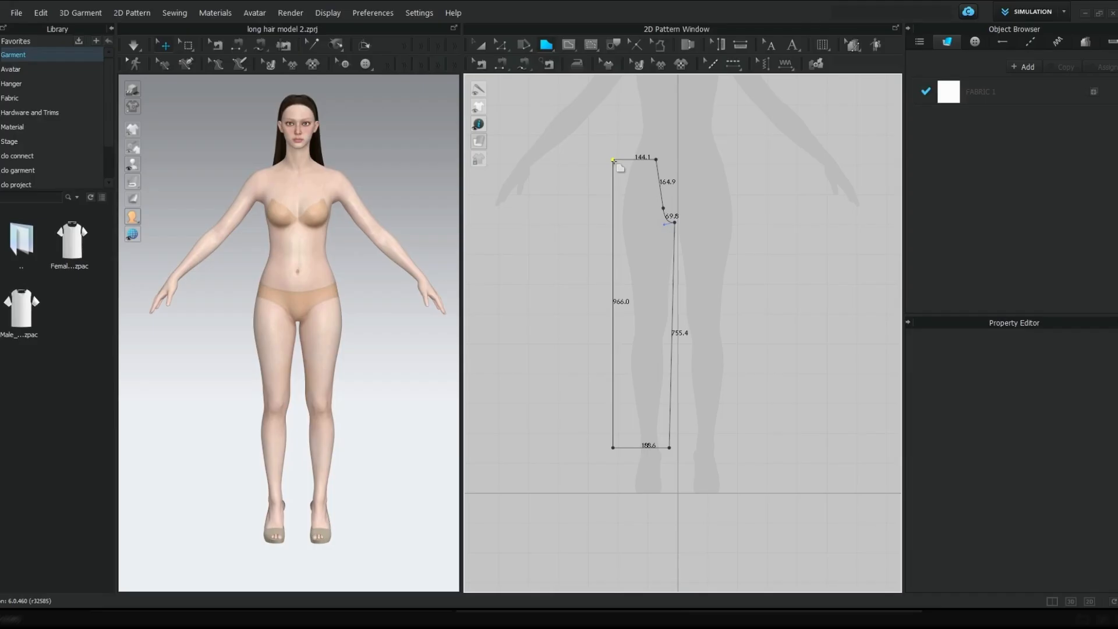
scroll(613, 160, up, 4)
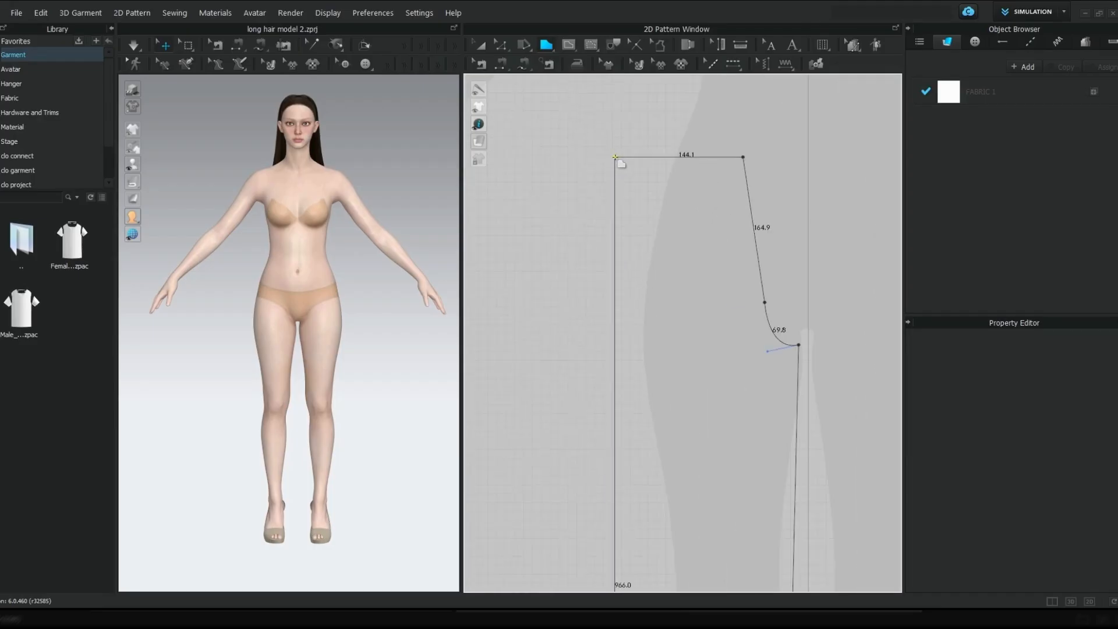
click(645, 250)
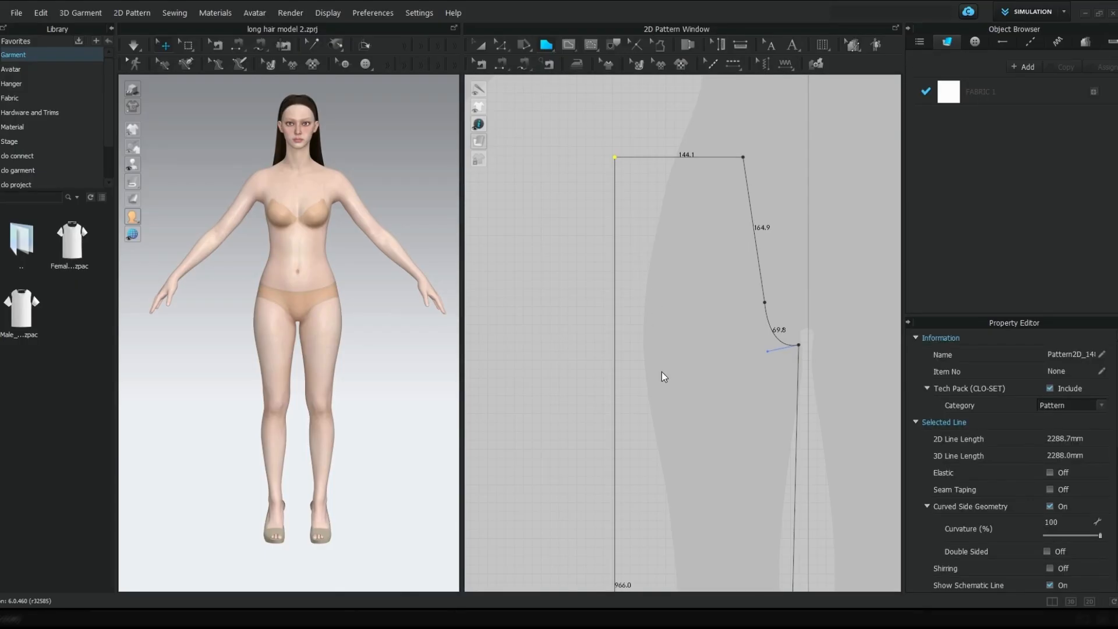
Add a point on the leg pattern's waist edge about 115.5 mm from the centre-front corner
scroll(661, 372, up, 2)
scroll(661, 372, down, 7)
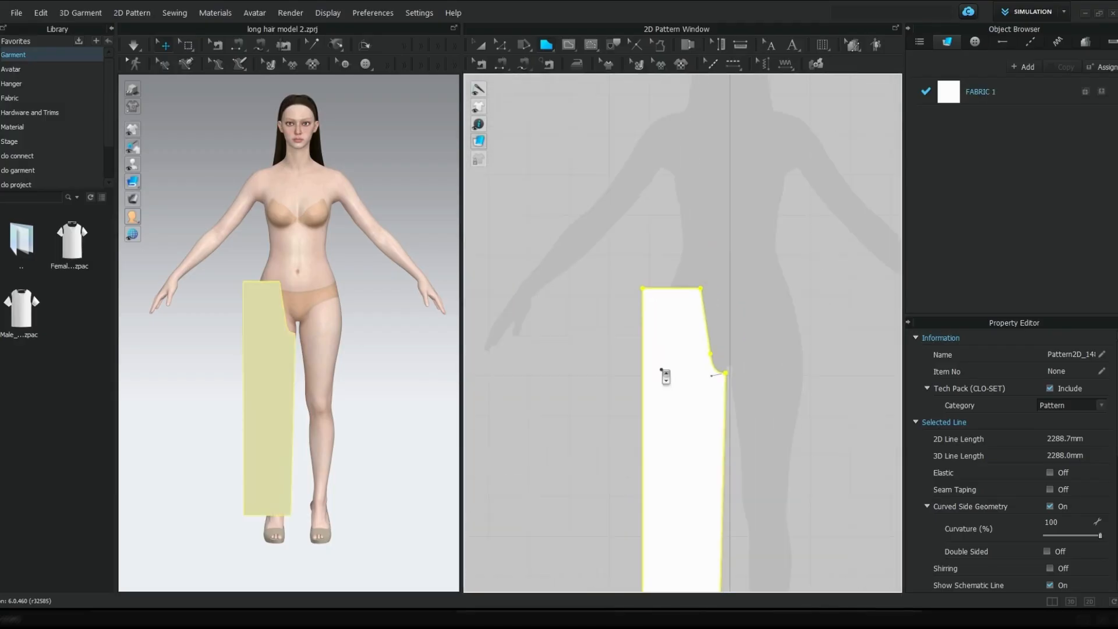
middle_drag(661, 369, 661, 300)
scroll(658, 249, up, 5)
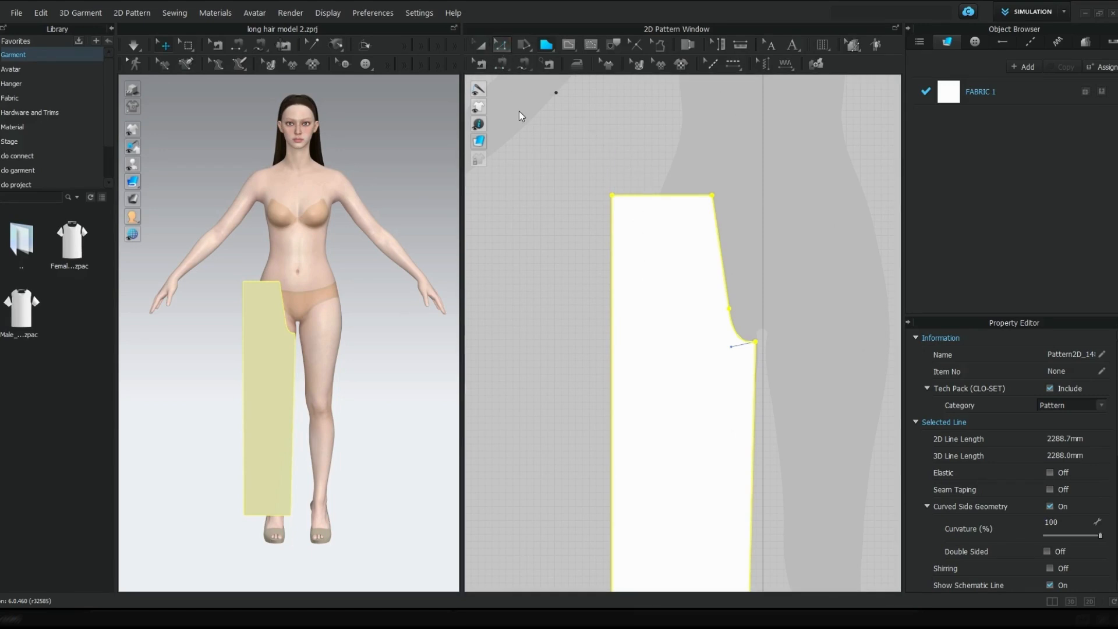
key(z)
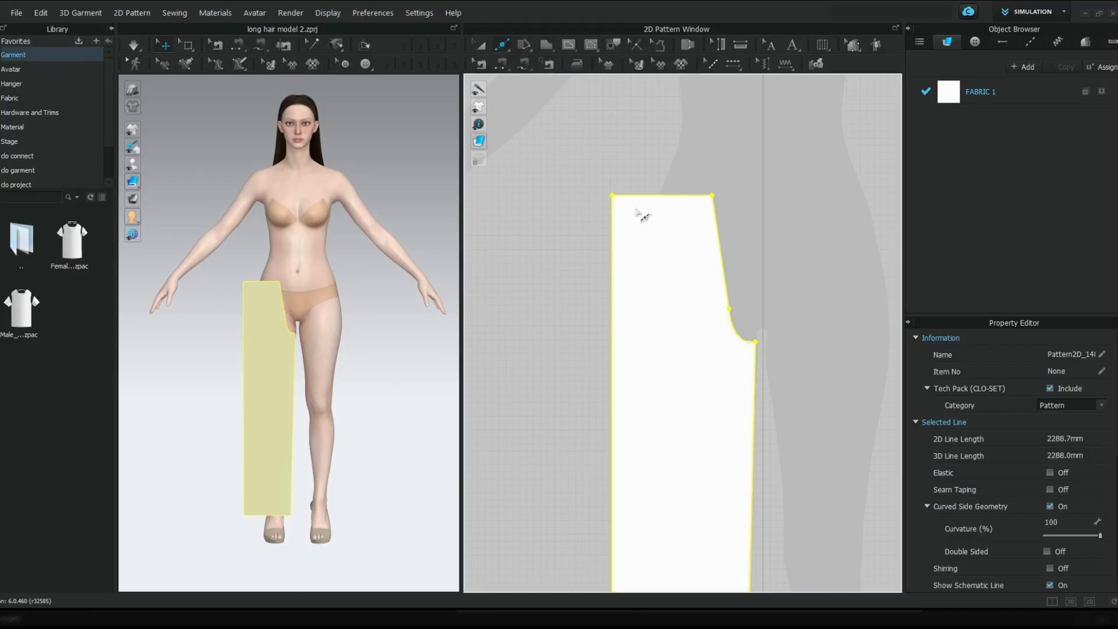
scroll(640, 206, up, 3)
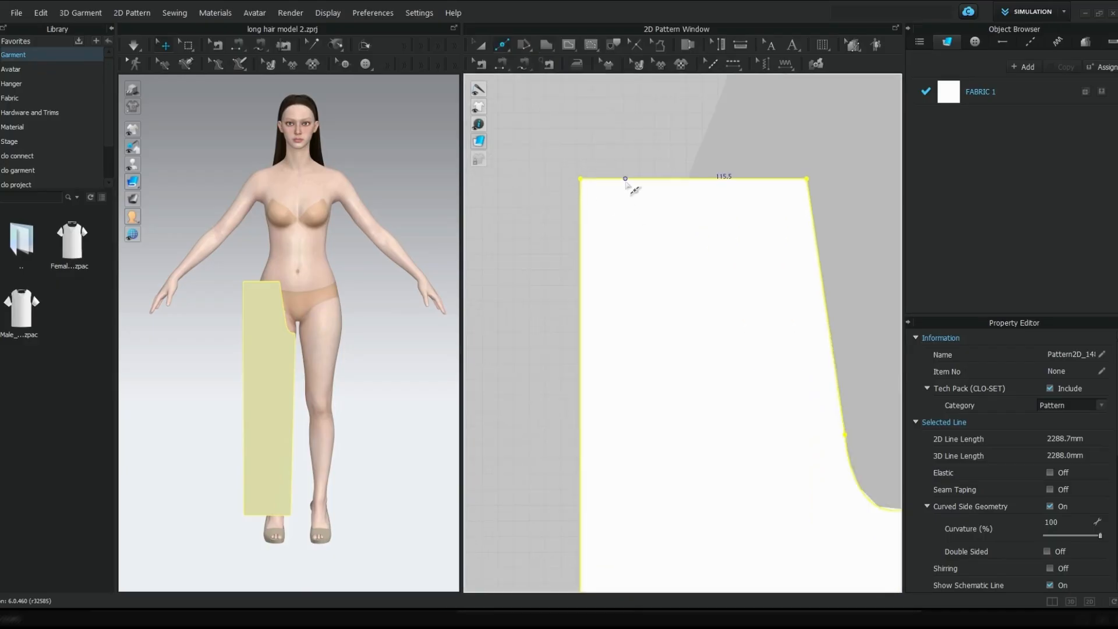
click(625, 181)
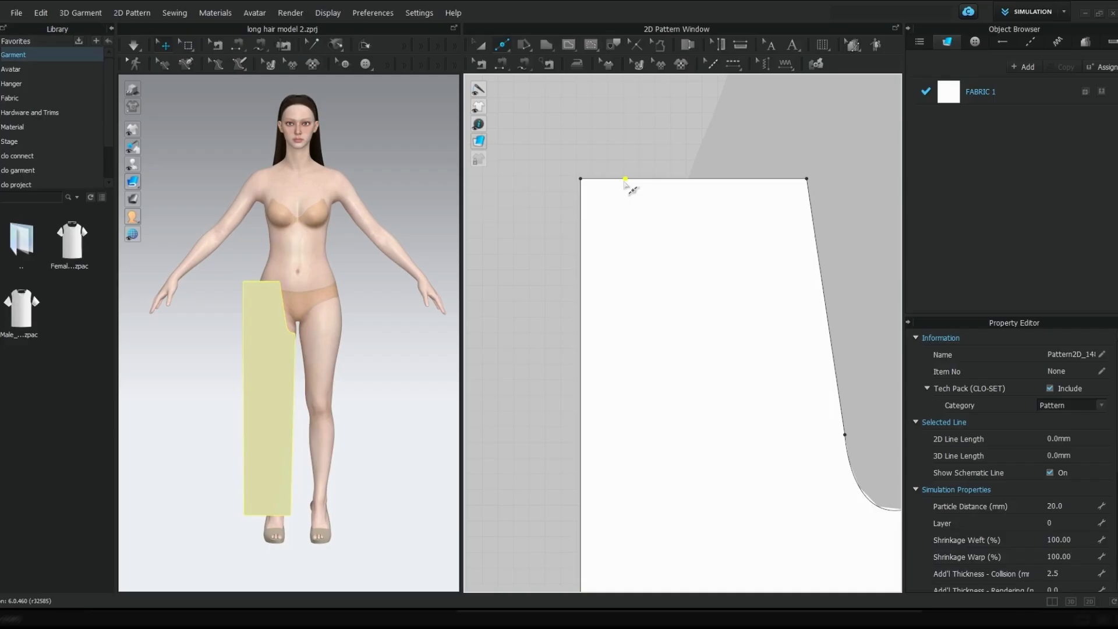
click(626, 180)
Create a dart at the new waist point, 15 mm wide on each side and 75 mm long, and accept the default outline smoothing
key(a)
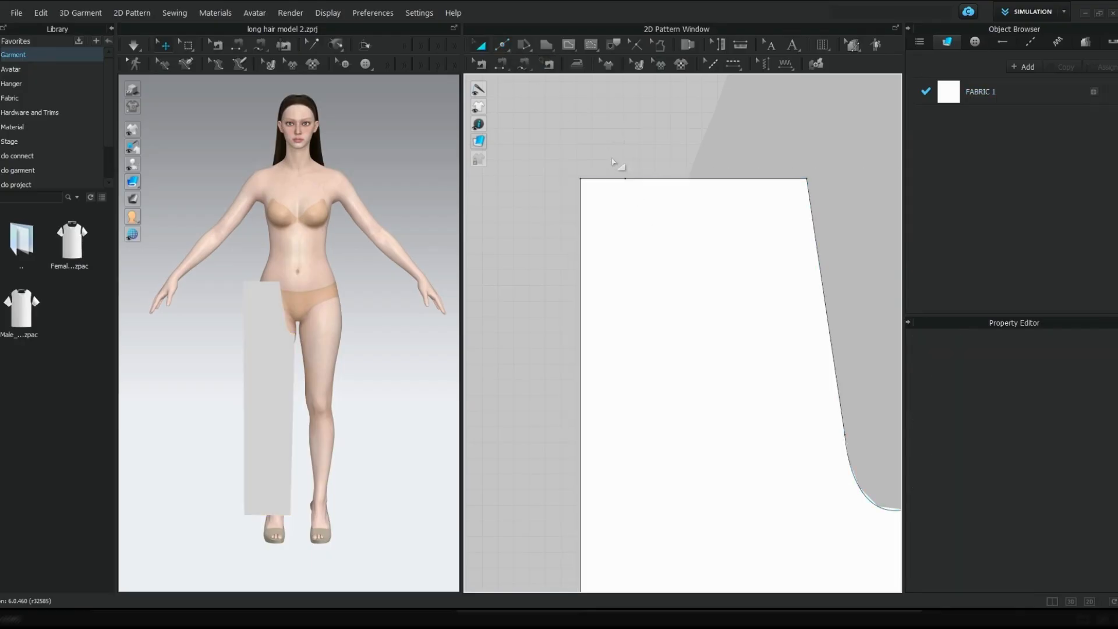
key(z)
click(626, 180)
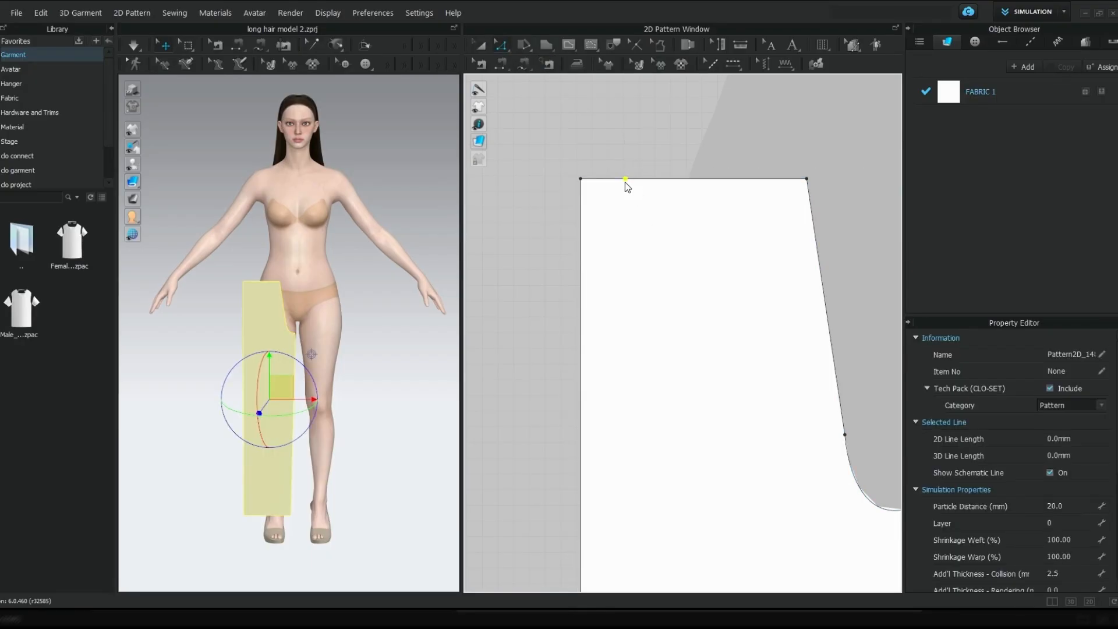
click(662, 231)
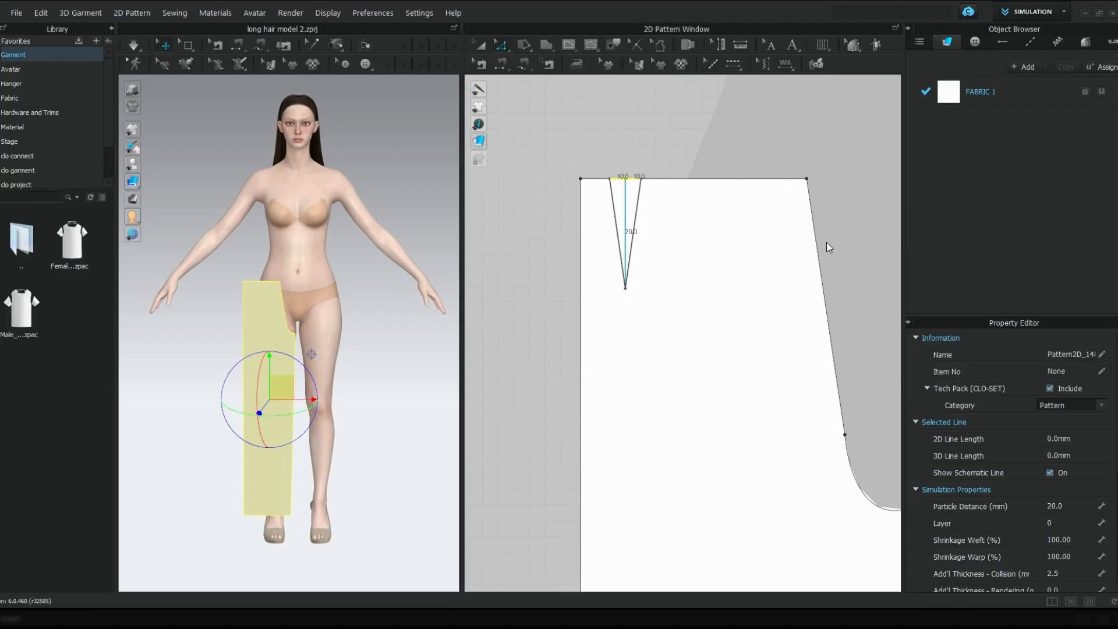
text(15)
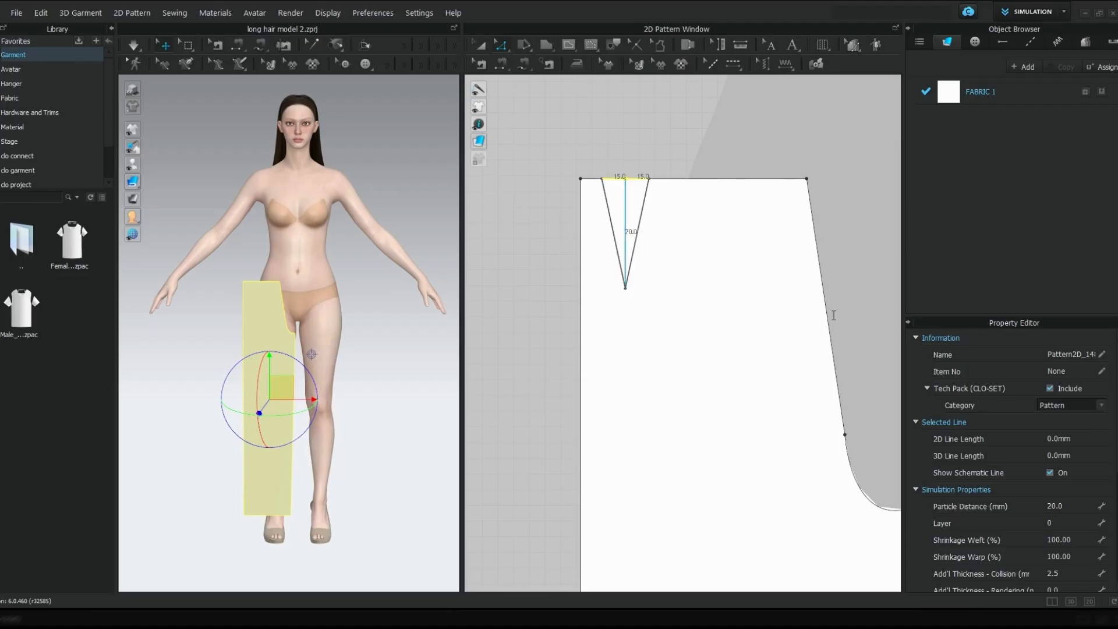
text(5)
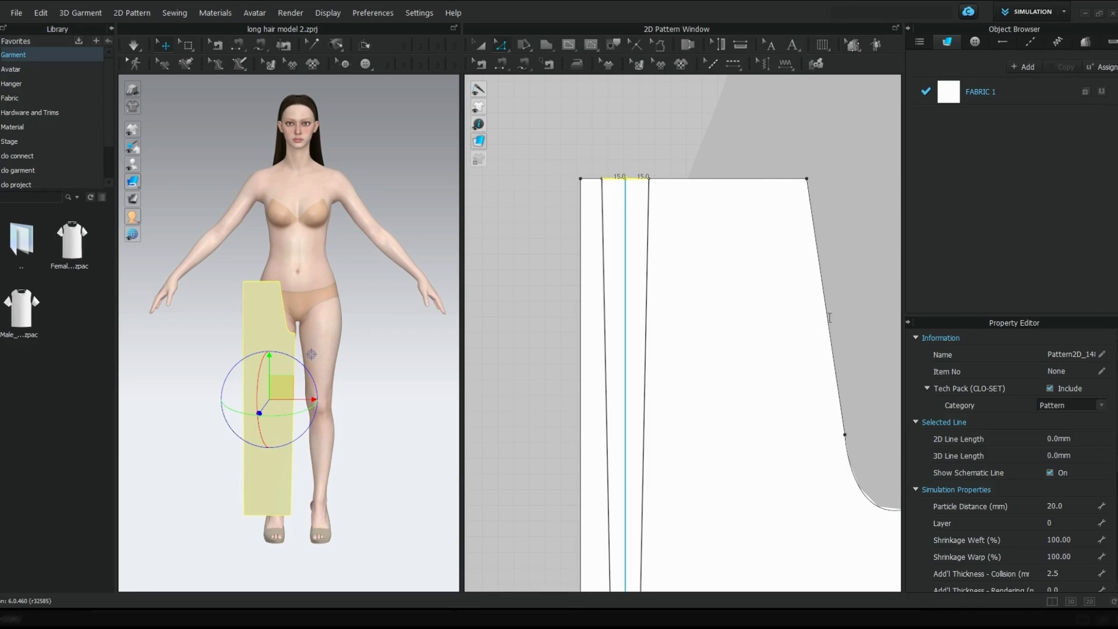
key(BackSpace)
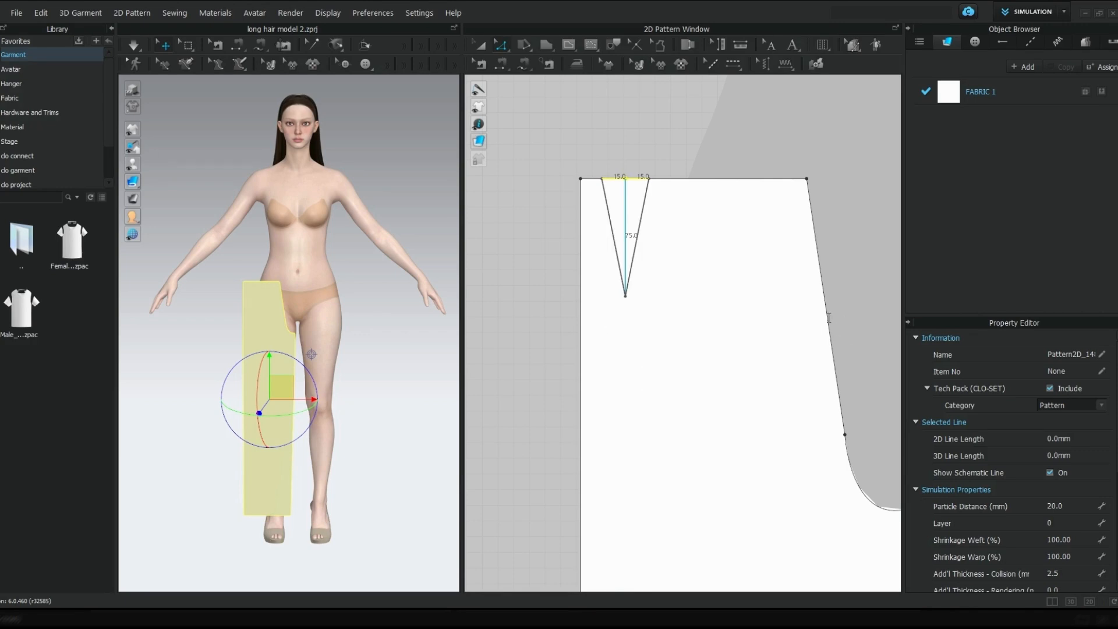
click(796, 360)
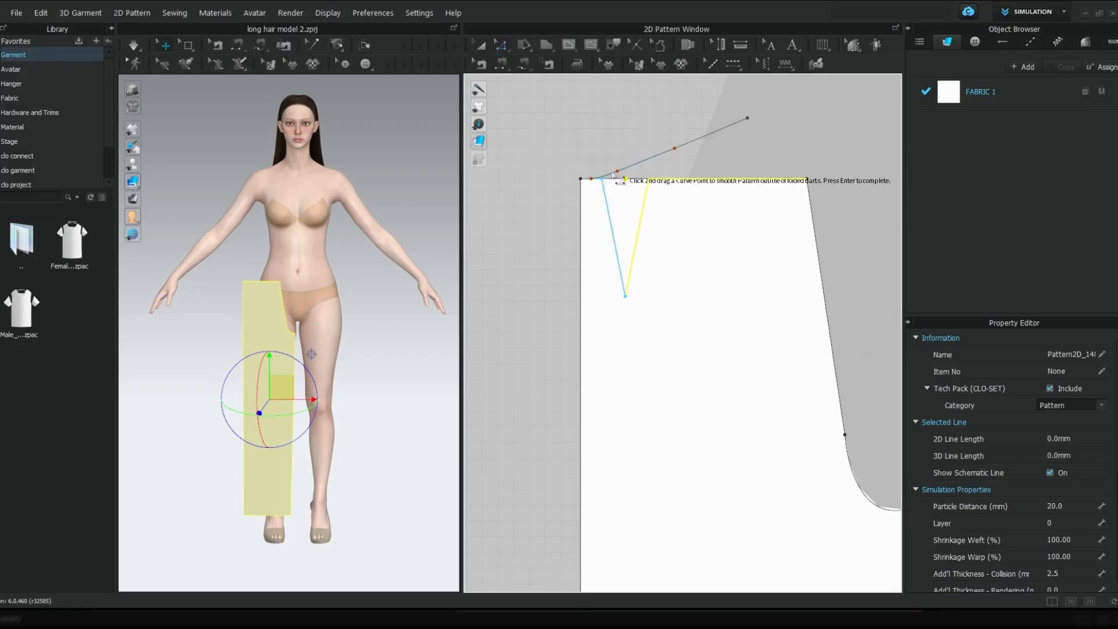
key(Return)
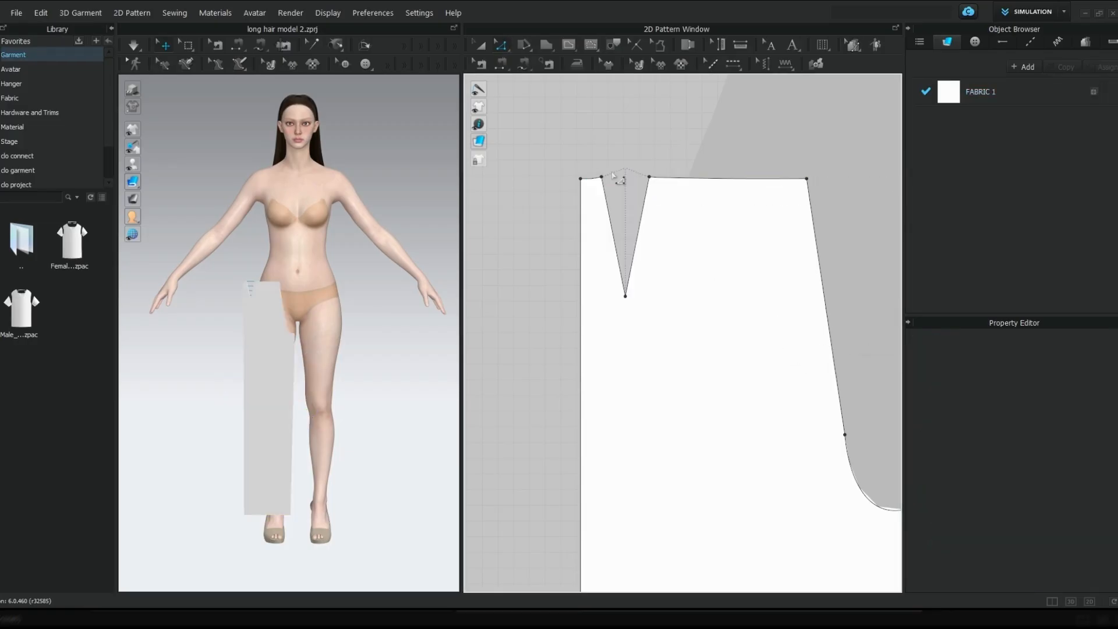
Measure the combined length of the two waist edge segments on either side of the dart
scroll(675, 349, down, 5)
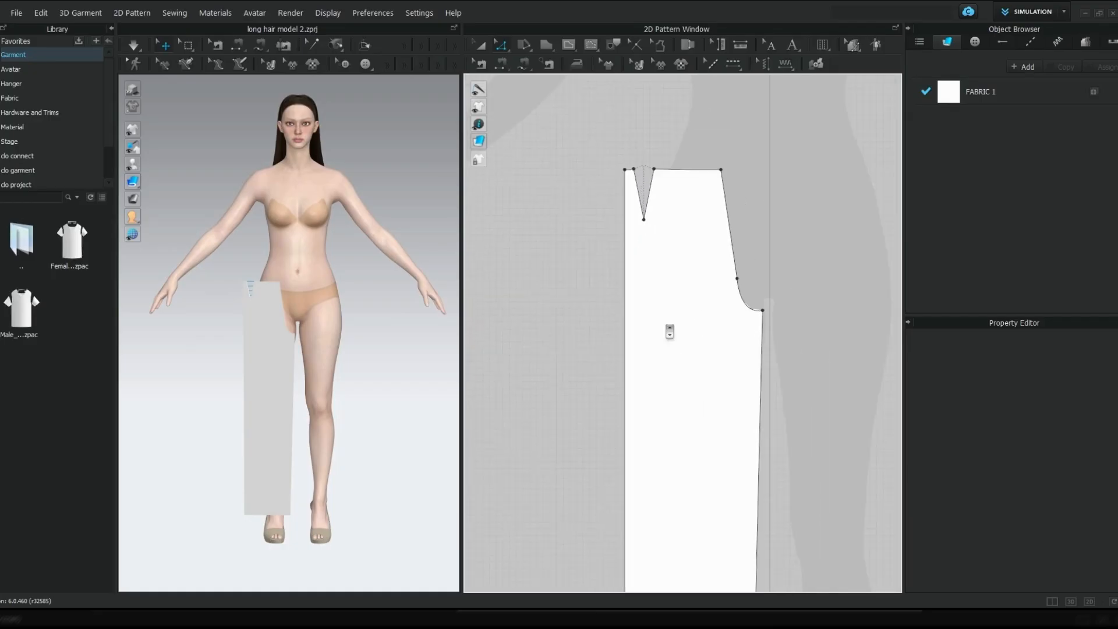
scroll(670, 332, down, 5)
mouse_move(671, 330)
middle_down()
mouse_move(675, 247)
mouse_move(670, 315)
middle_up()
scroll(669, 318, up, 2)
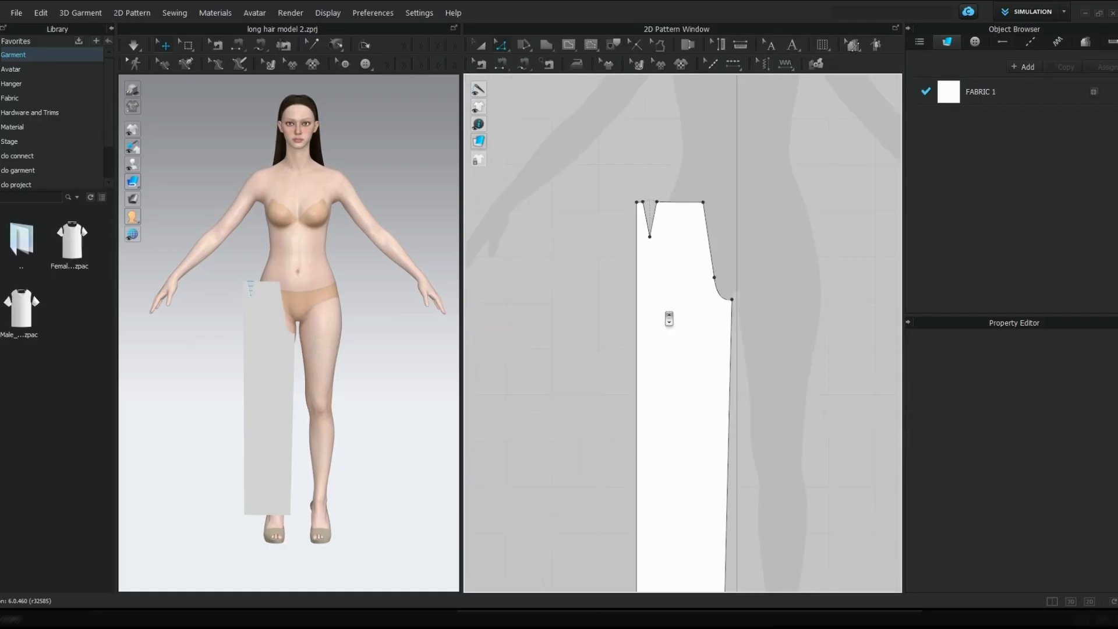
scroll(668, 318, up, 1)
scroll(683, 250, up, 1)
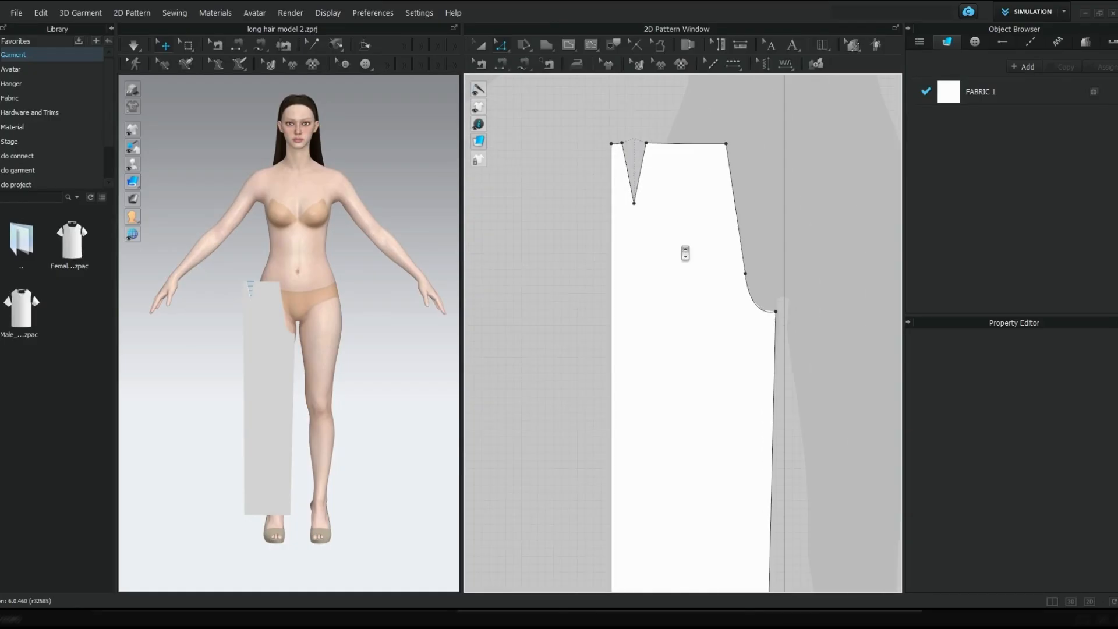
middle_drag(682, 251, 688, 383)
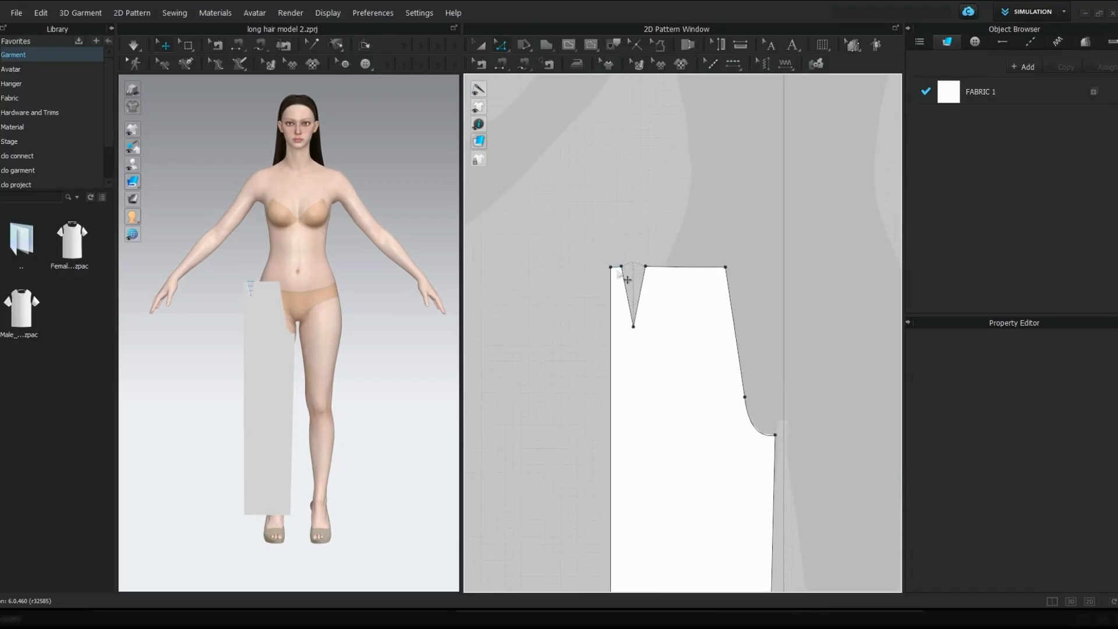
scroll(620, 278, up, 2)
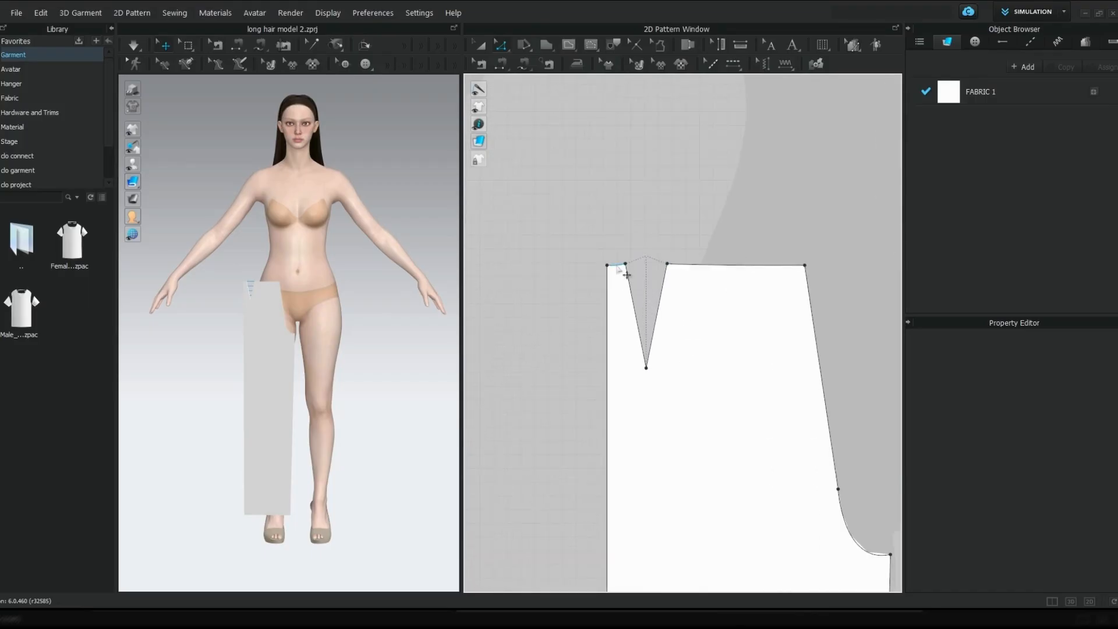
click(621, 265)
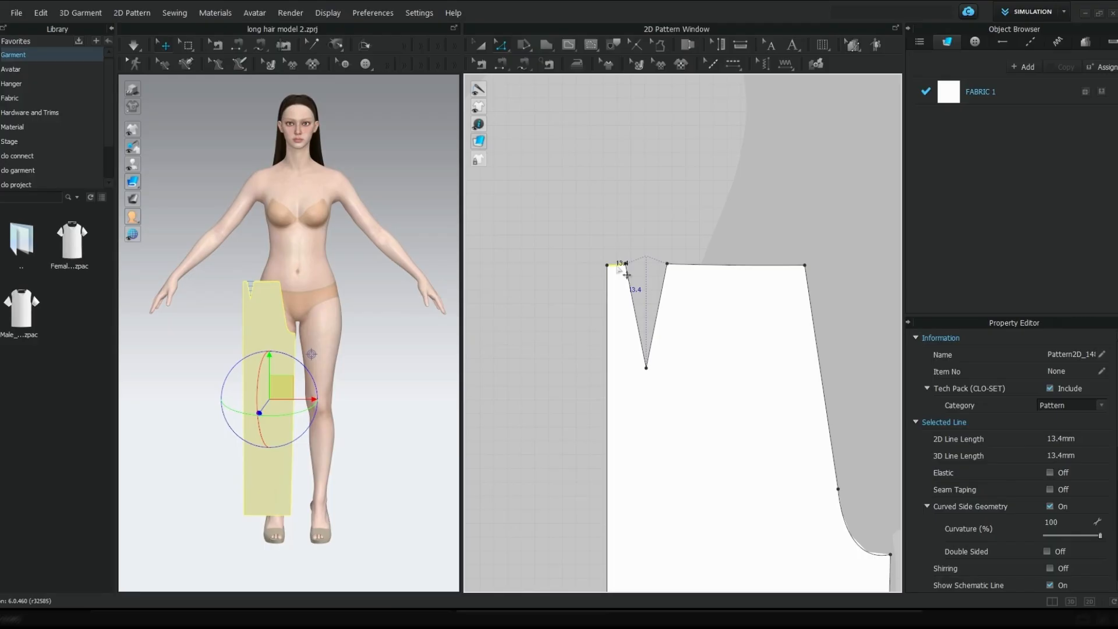
shift+click(731, 266)
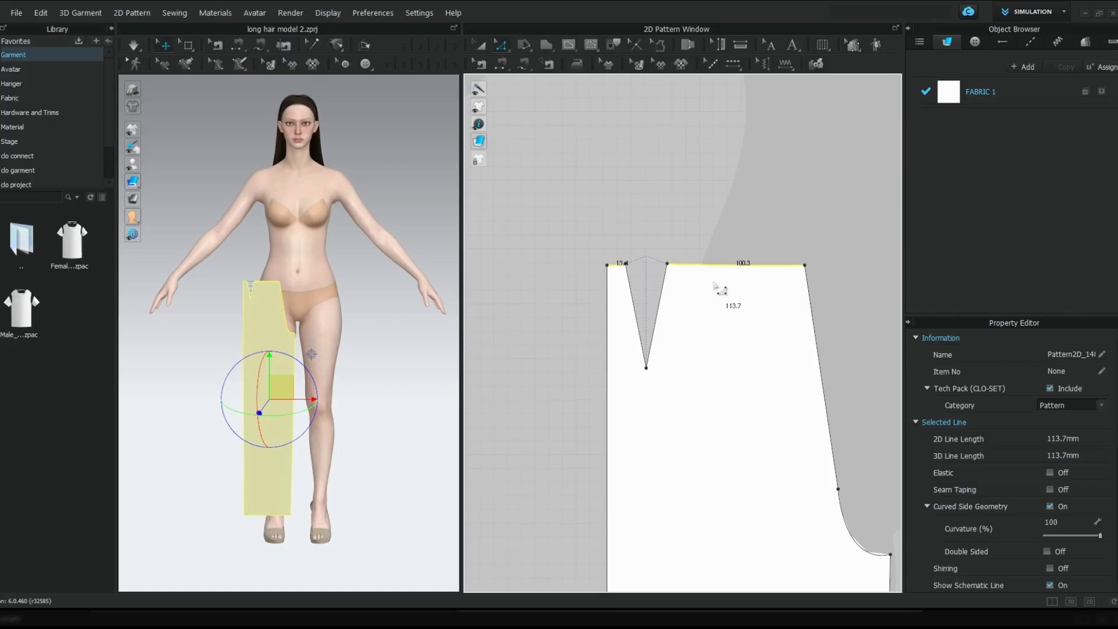
scroll(717, 287, down, 1)
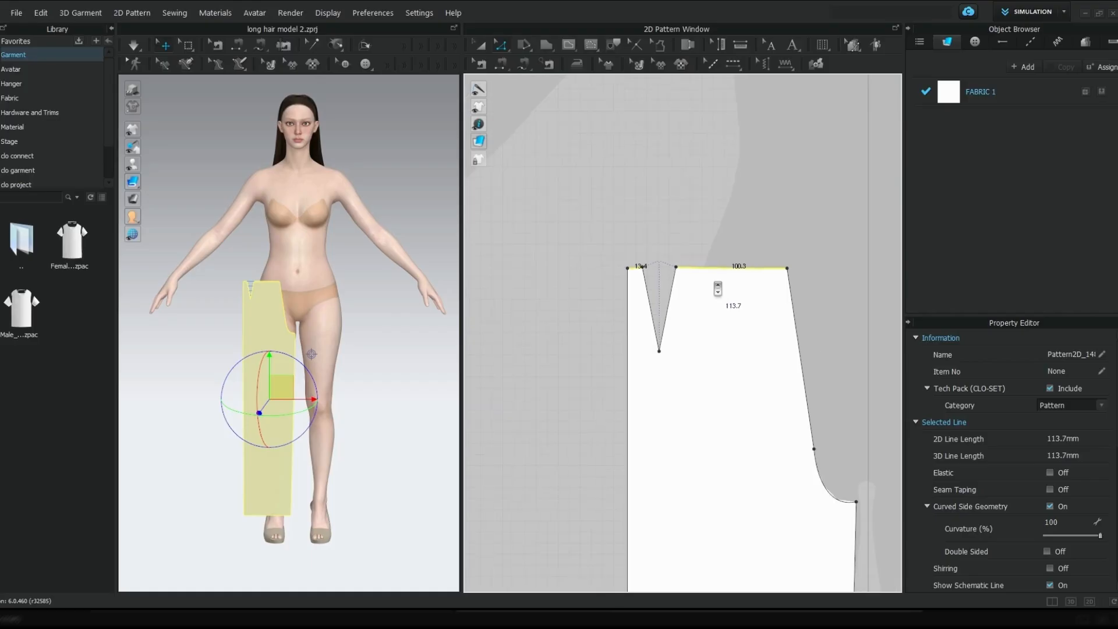
click(550, 44)
key(z)
click(635, 267)
click(753, 271)
Create a waistband rectangle 113.7 mm wide and 25 mm high above the leg pattern
click(540, 47)
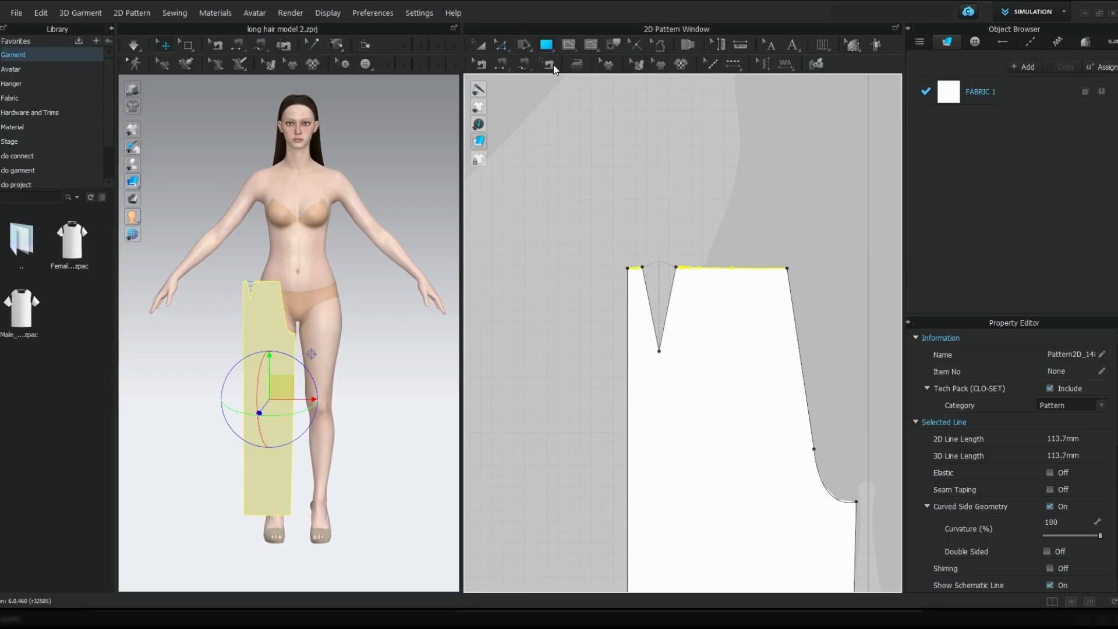
click(614, 166)
click(611, 162)
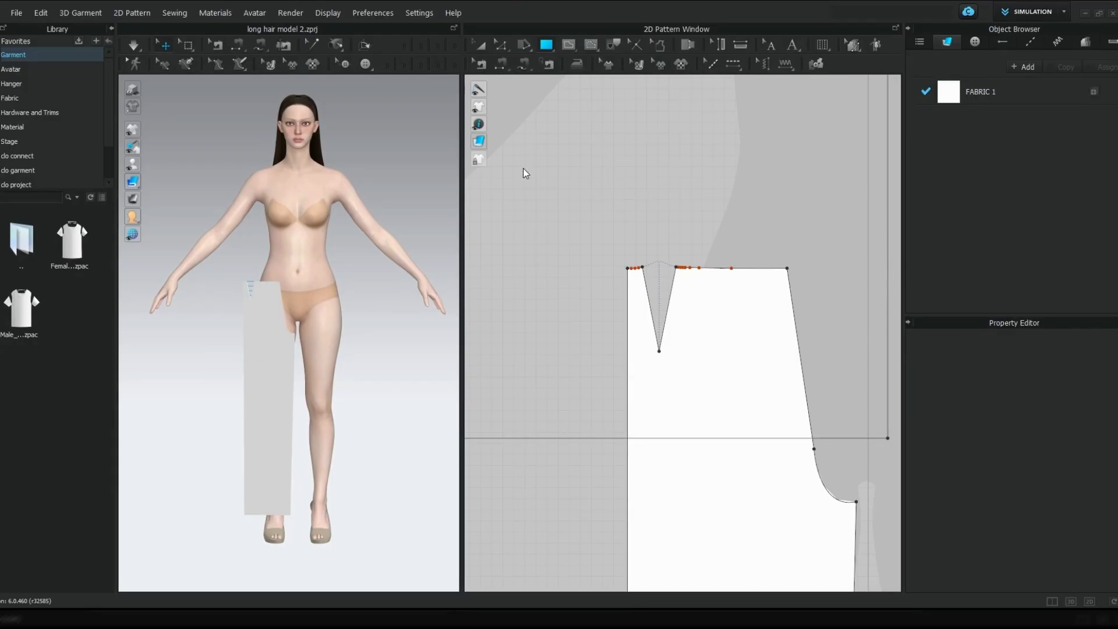
text(113)
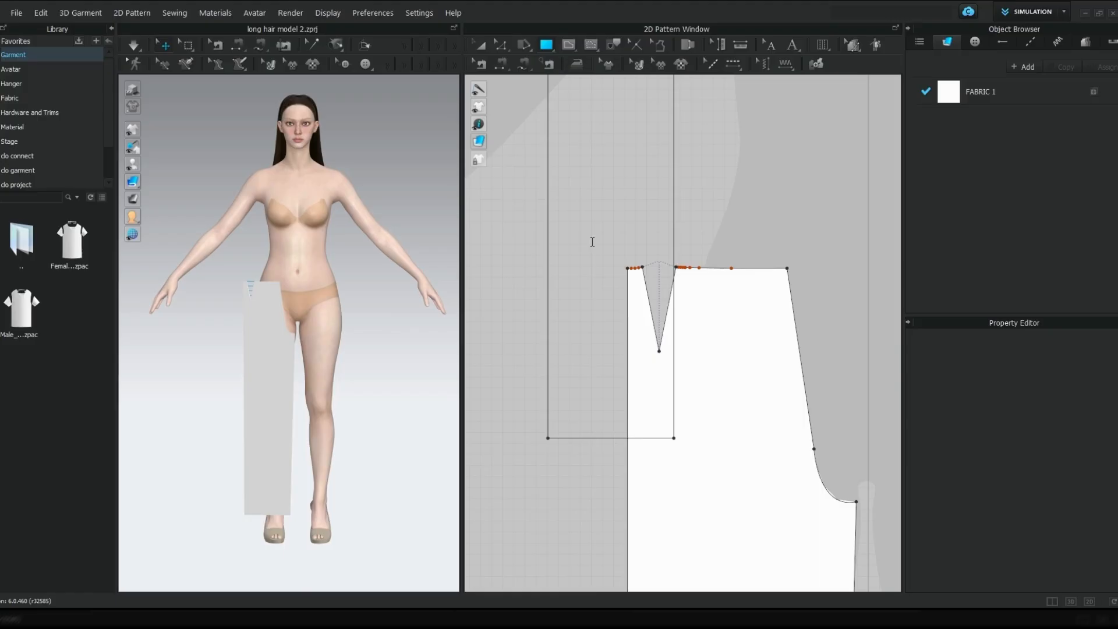
text(25)
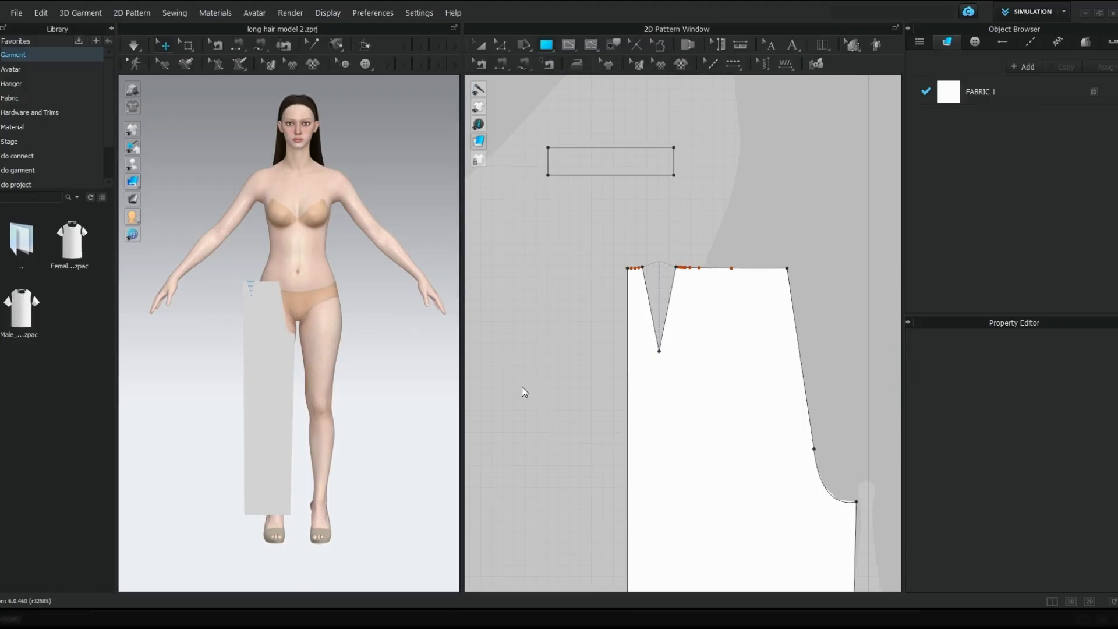
key(Return)
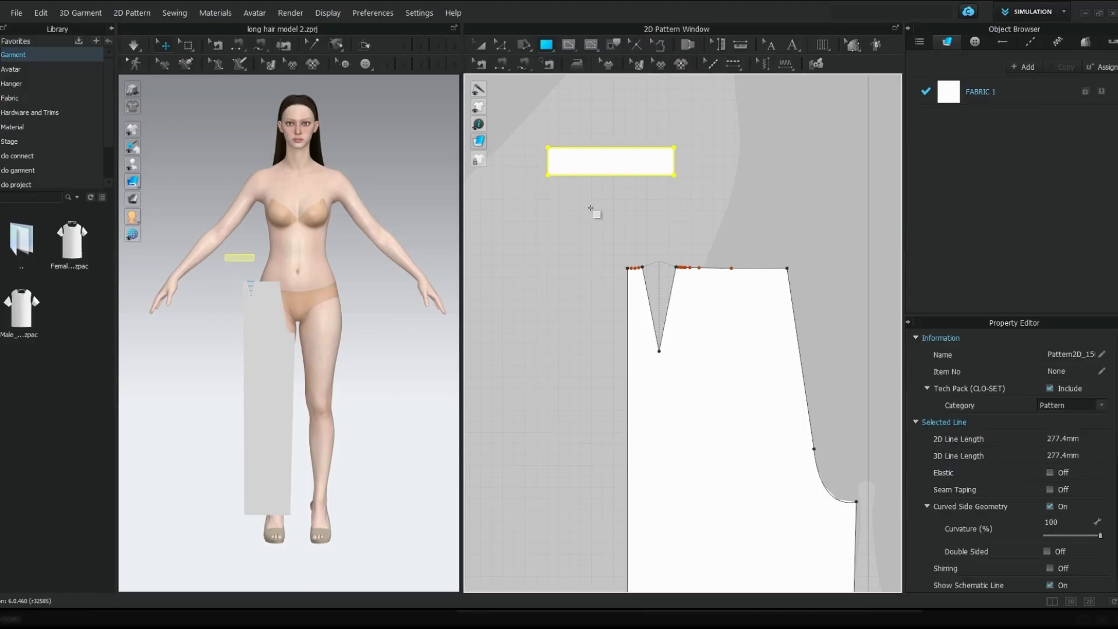
Move the waistband rectangle to just above the leg pattern's waist edge, beside the dart
click(615, 169)
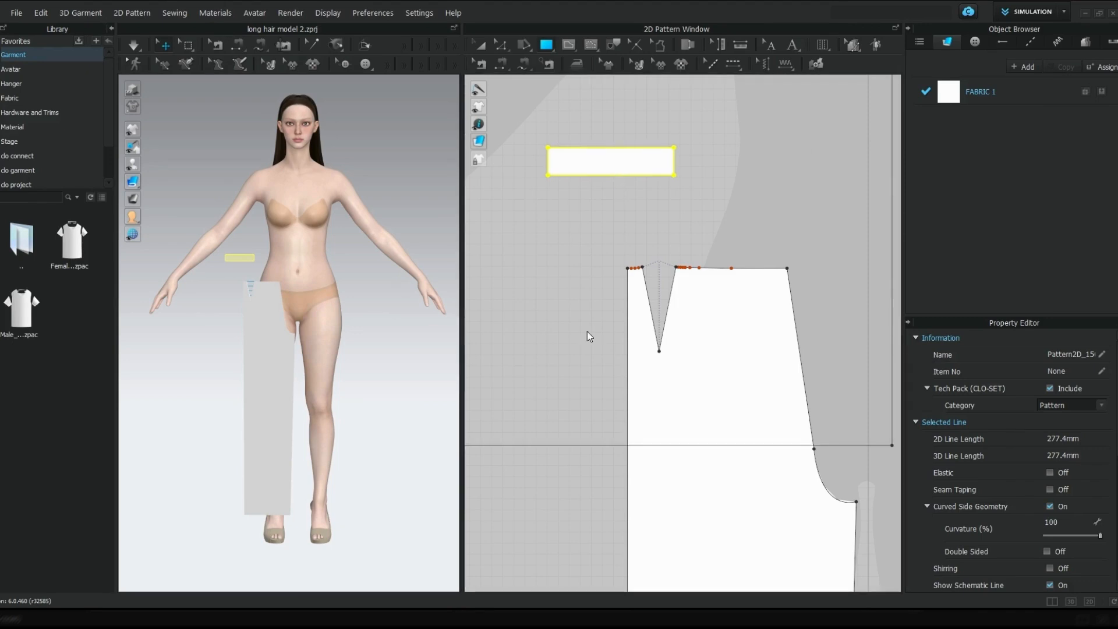
click(570, 386)
key(a)
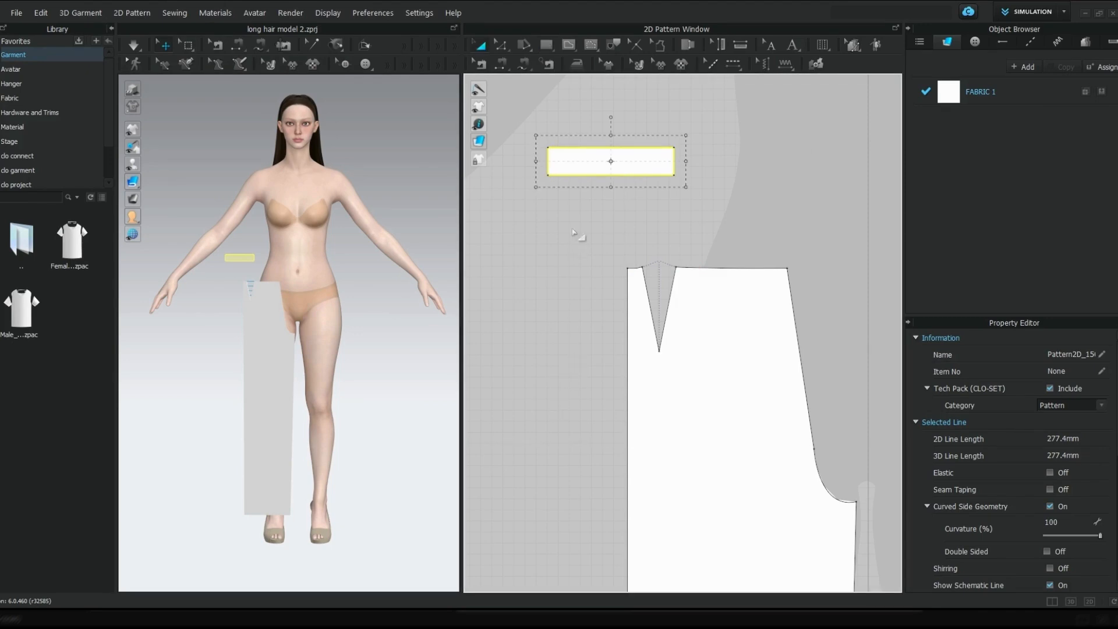
drag(605, 153, 695, 215)
Check the length of the short waist segment beside the dart and split the waistband's lower edge 13.4 mm from its side-seam end
key(z)
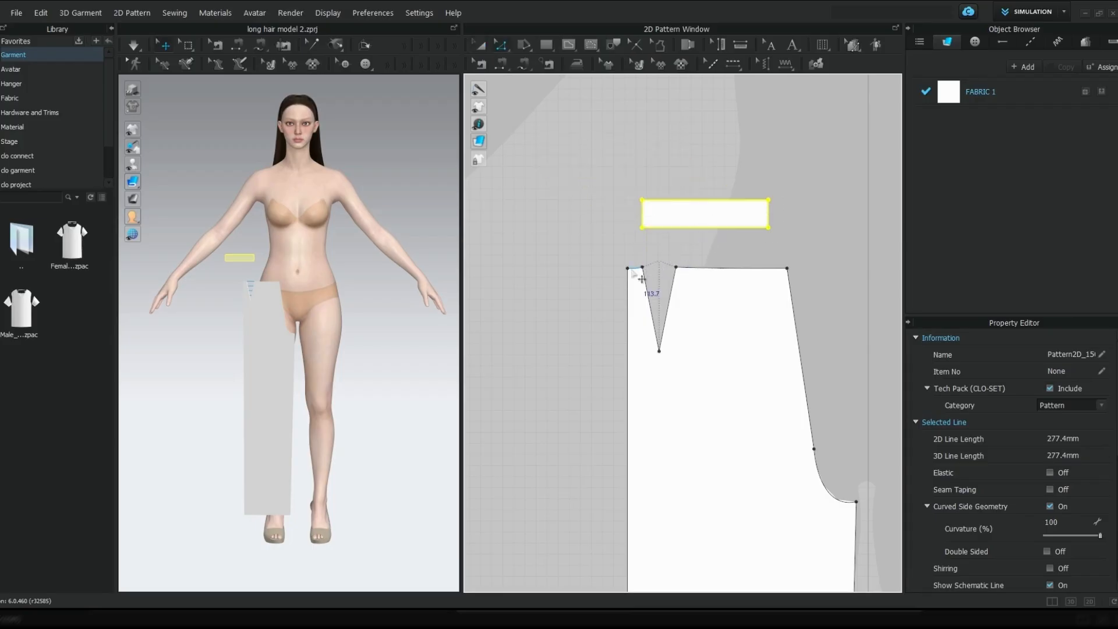
click(635, 268)
scroll(636, 274, up, 2)
scroll(636, 273, up, 1)
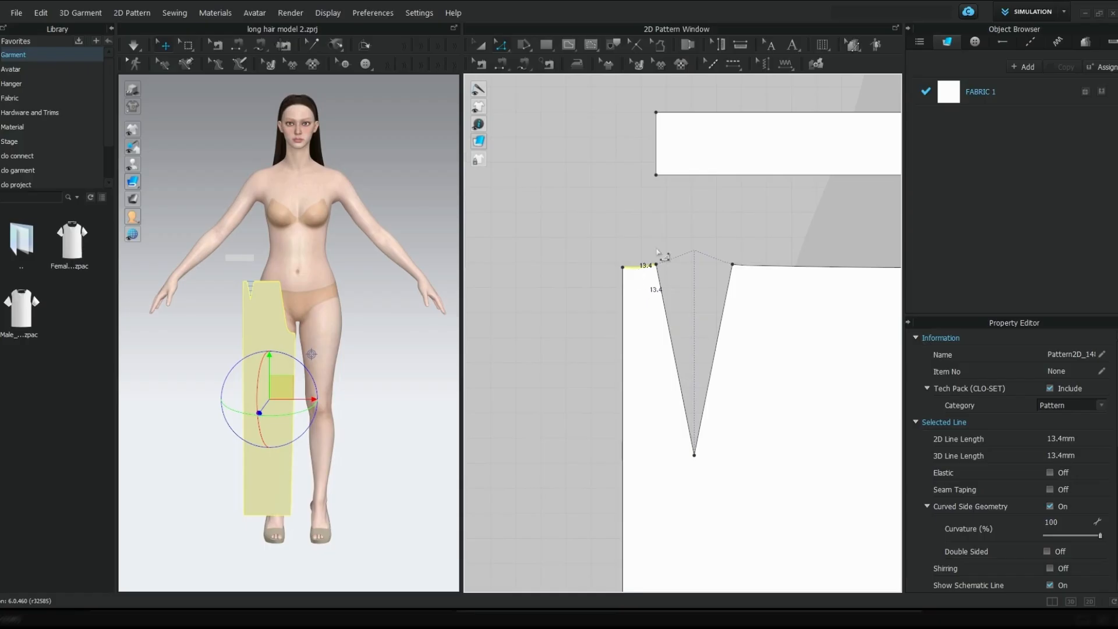
scroll(684, 204, down, 1)
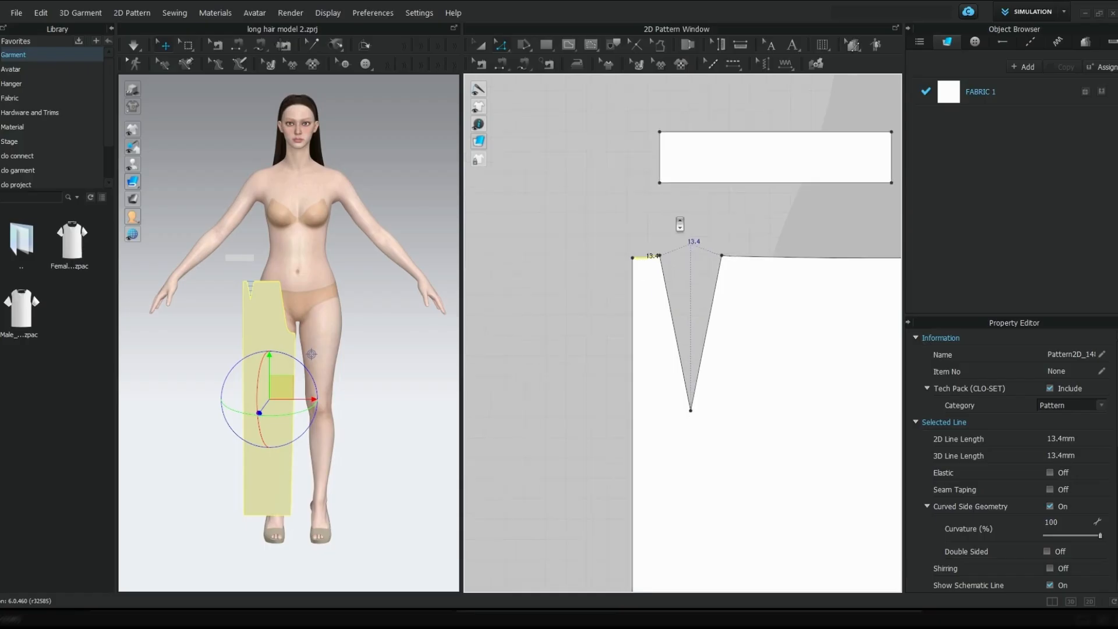
click(688, 184)
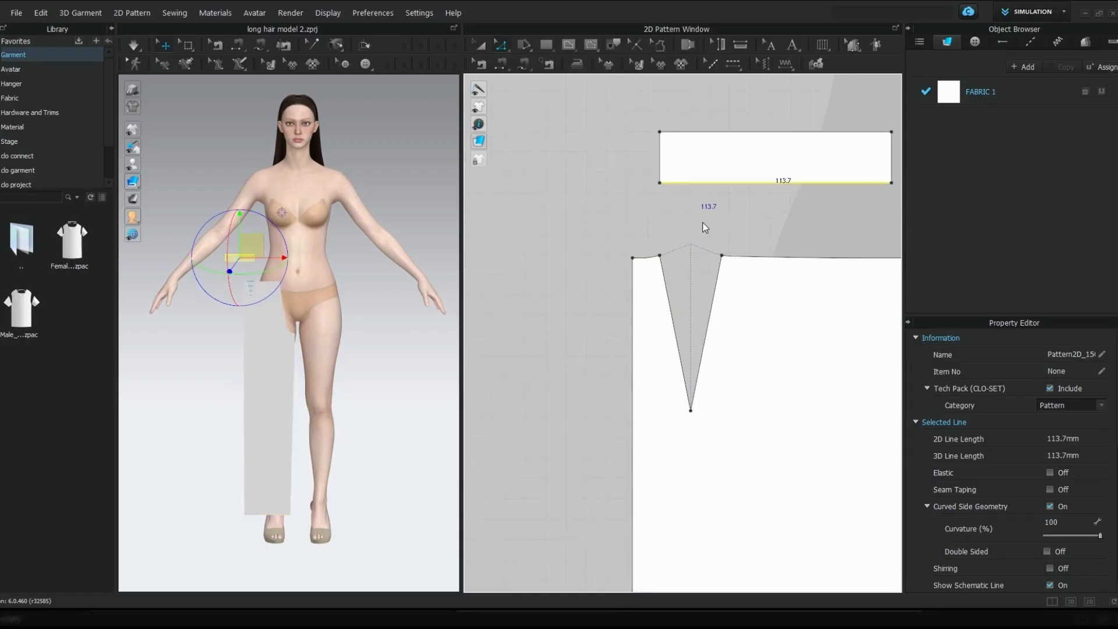
click(719, 263)
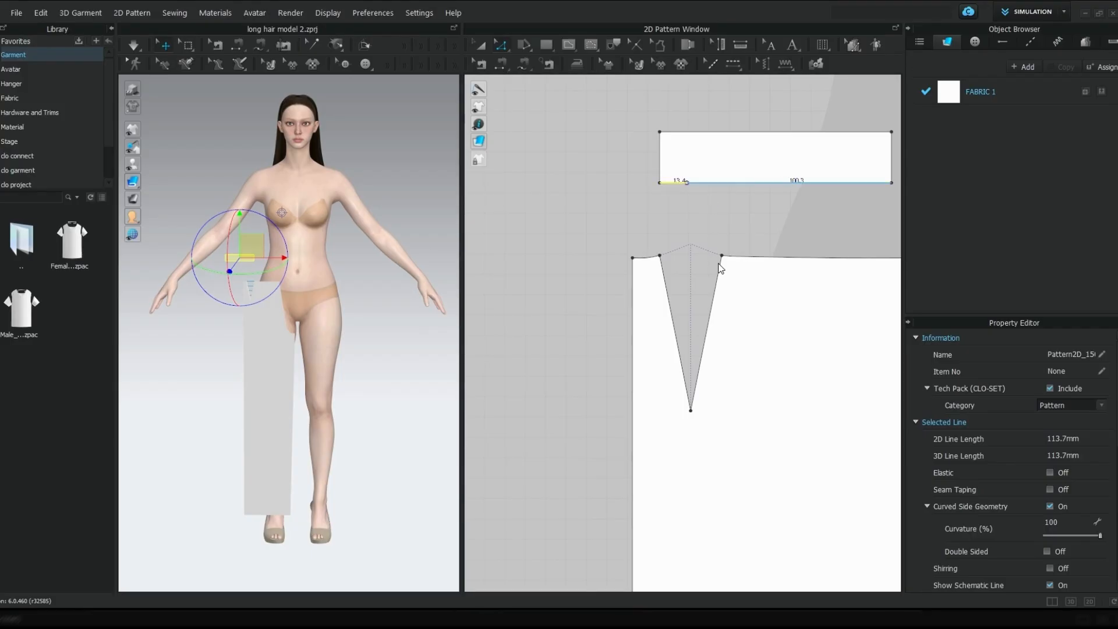
click(720, 268)
scroll(722, 265, down, 1)
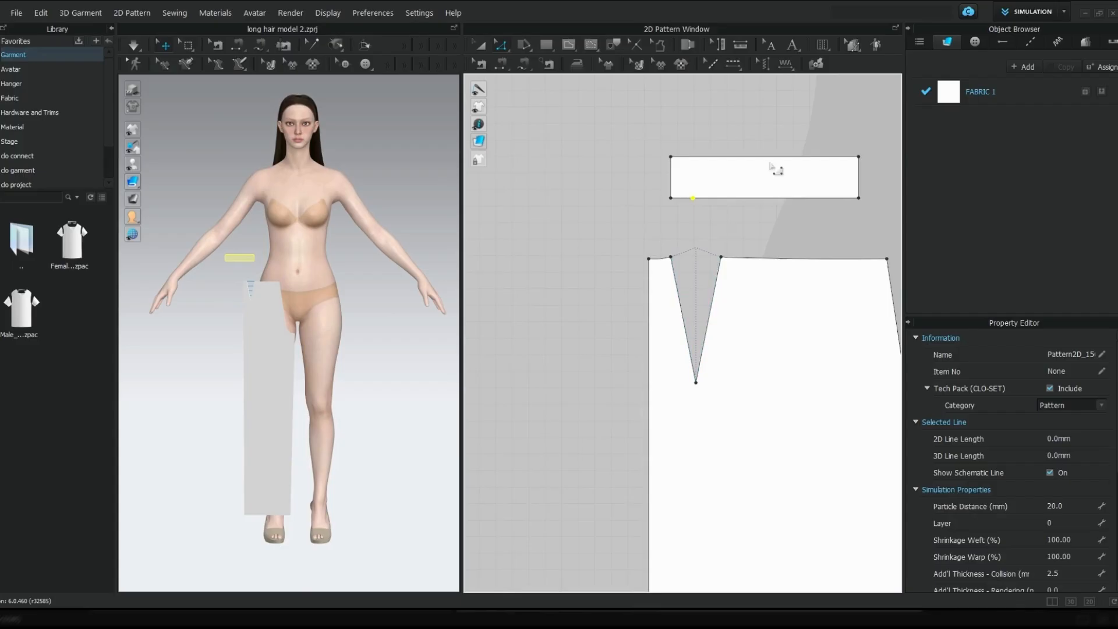
Paste mirrored copies of the leg and waistband patterns beside the originals' straight side, offset about 295 mm
scroll(779, 175, down, 2)
scroll(779, 175, up, 1)
middle_drag(778, 175, 693, 176)
scroll(694, 177, down, 3)
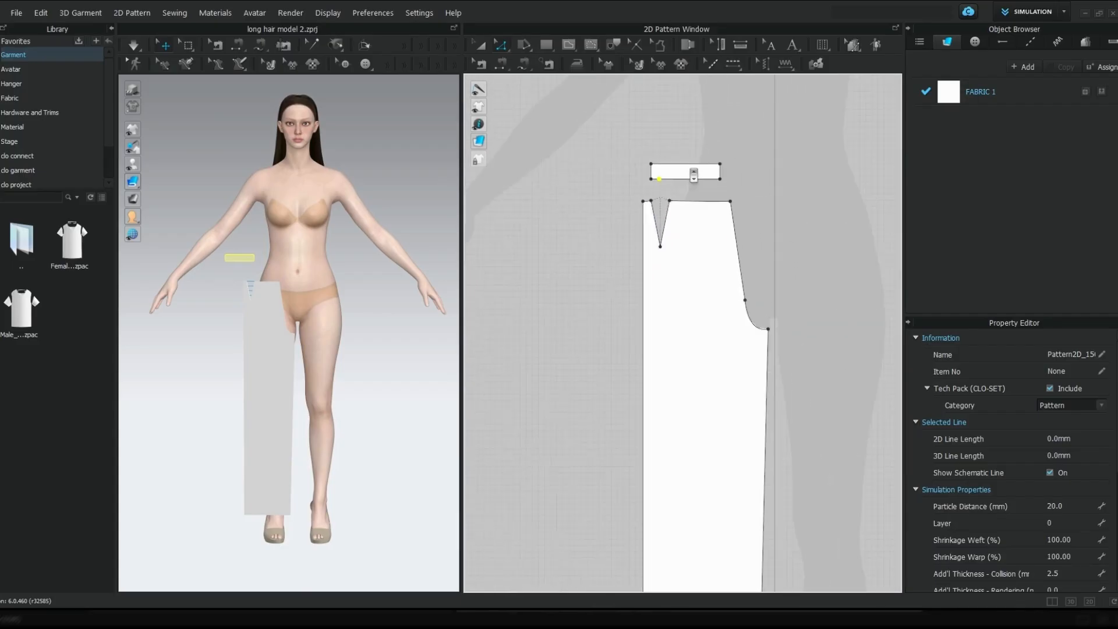
scroll(692, 456, down, 2)
scroll(692, 456, down, 2)
middle_drag(692, 456, 676, 323)
scroll(675, 322, down, 1)
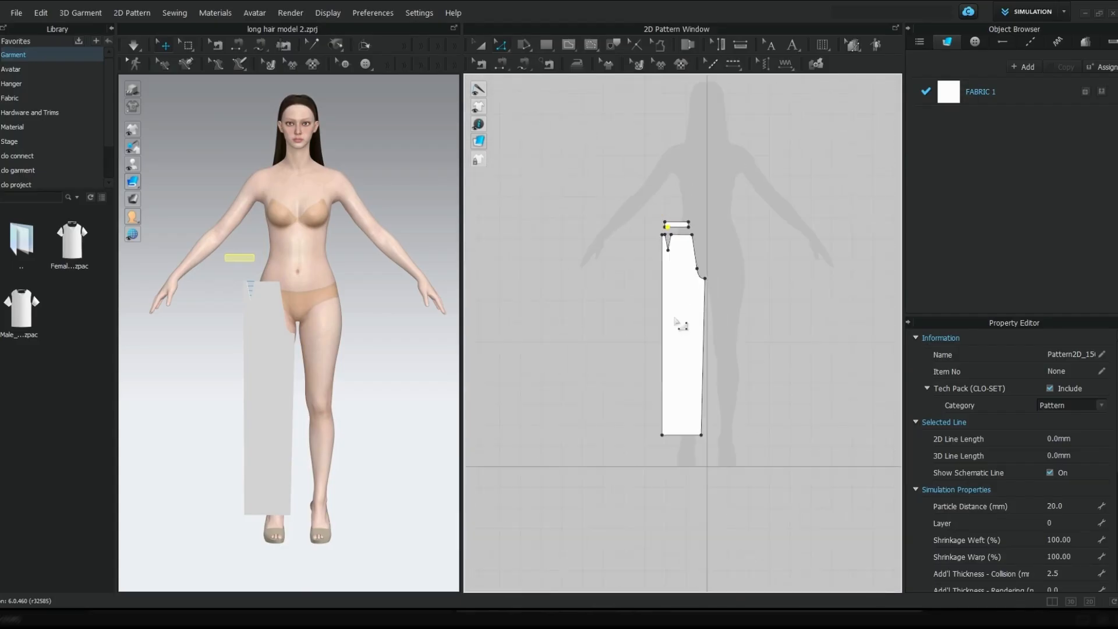
drag(612, 199, 751, 466)
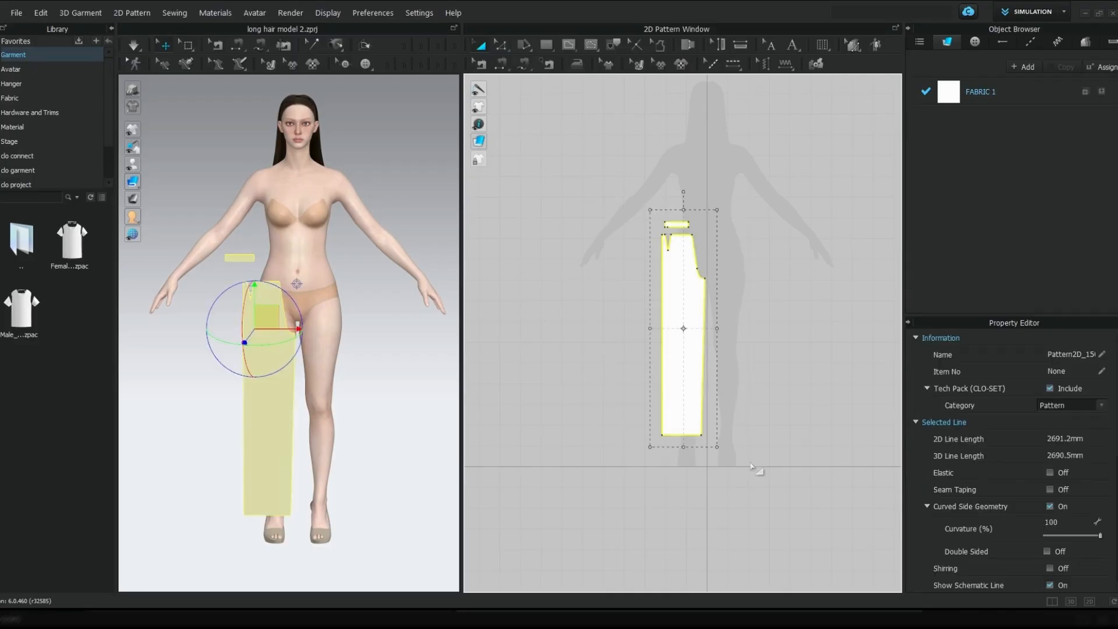
key(ctrl+c)
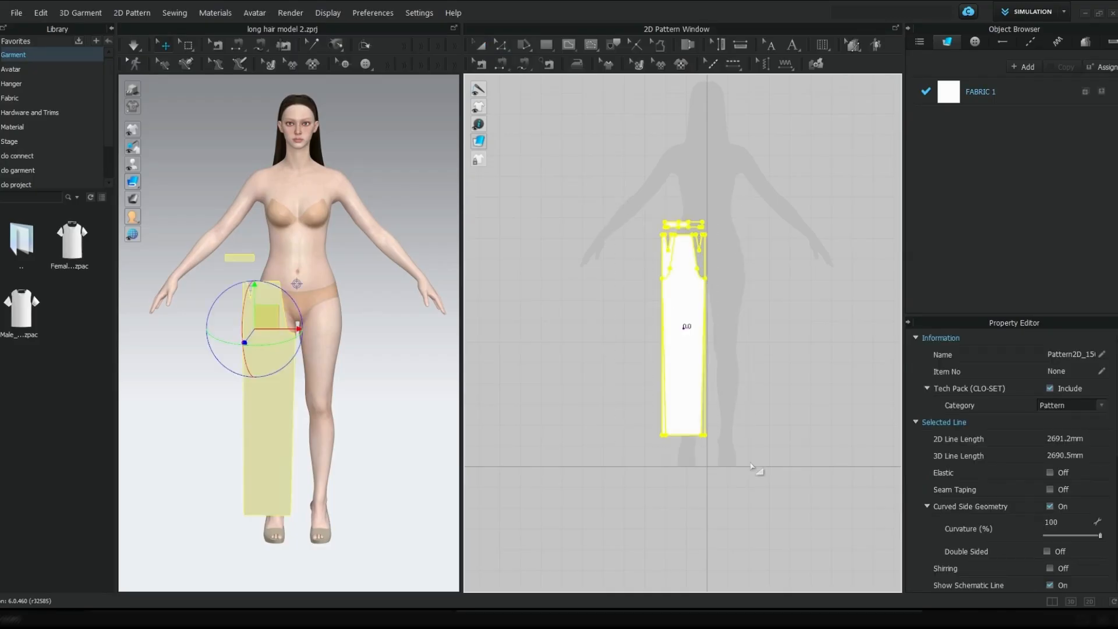
key(ctrl+r)
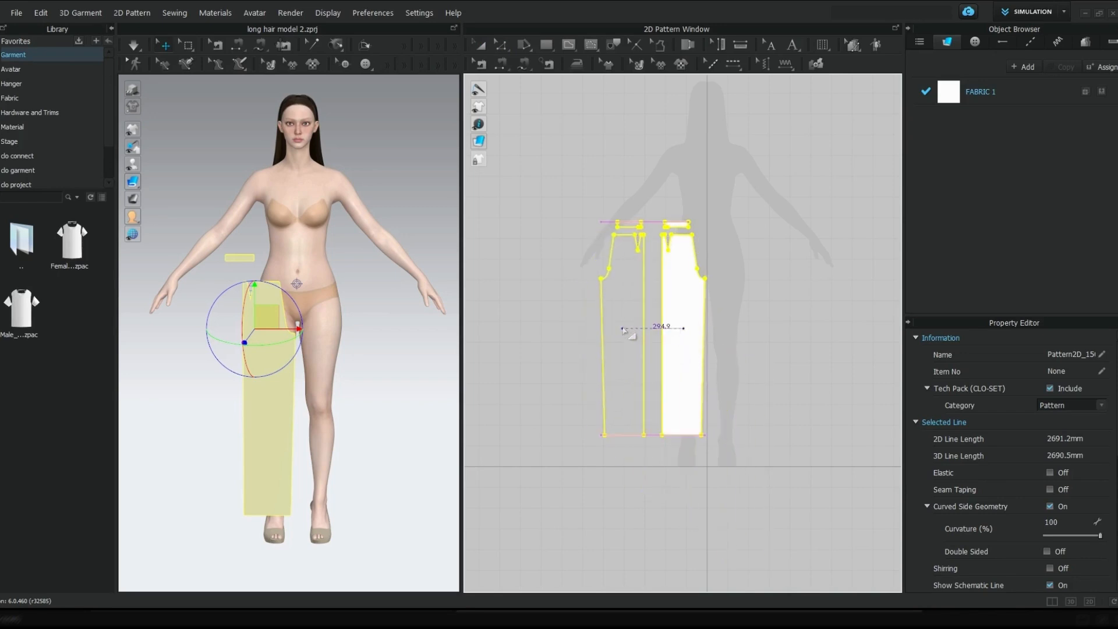
click(630, 332)
scroll(630, 333, up, 3)
middle_drag(632, 329, 638, 343)
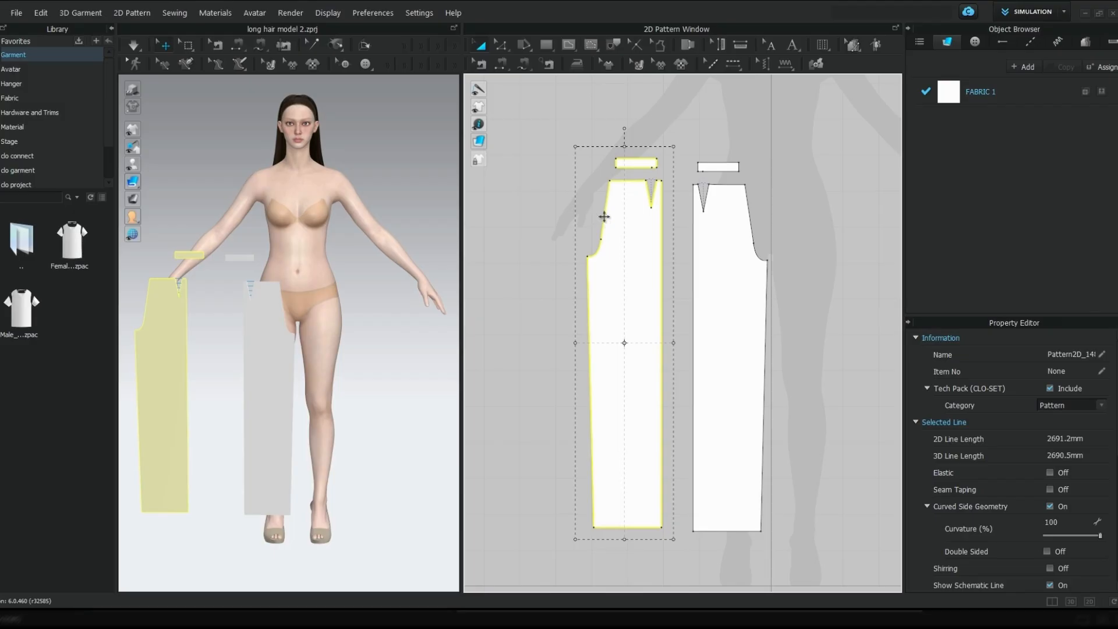
Sew both lower-edge segments of the mirrored waistband to the matching waist segments on either side of the copied leg's dart
key(n)
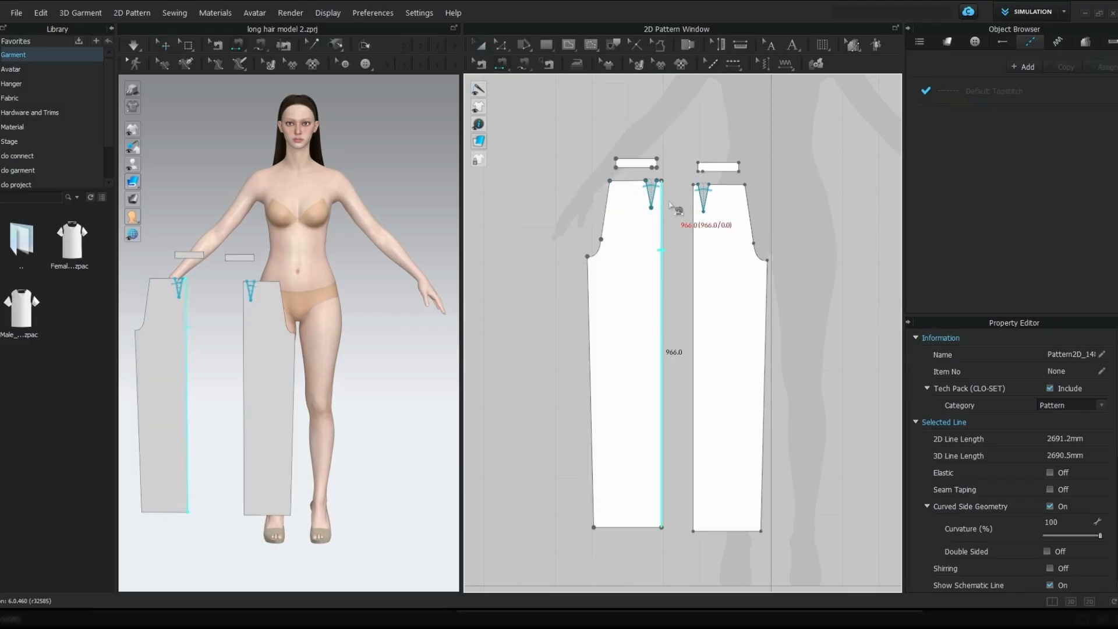
scroll(664, 179, up, 5)
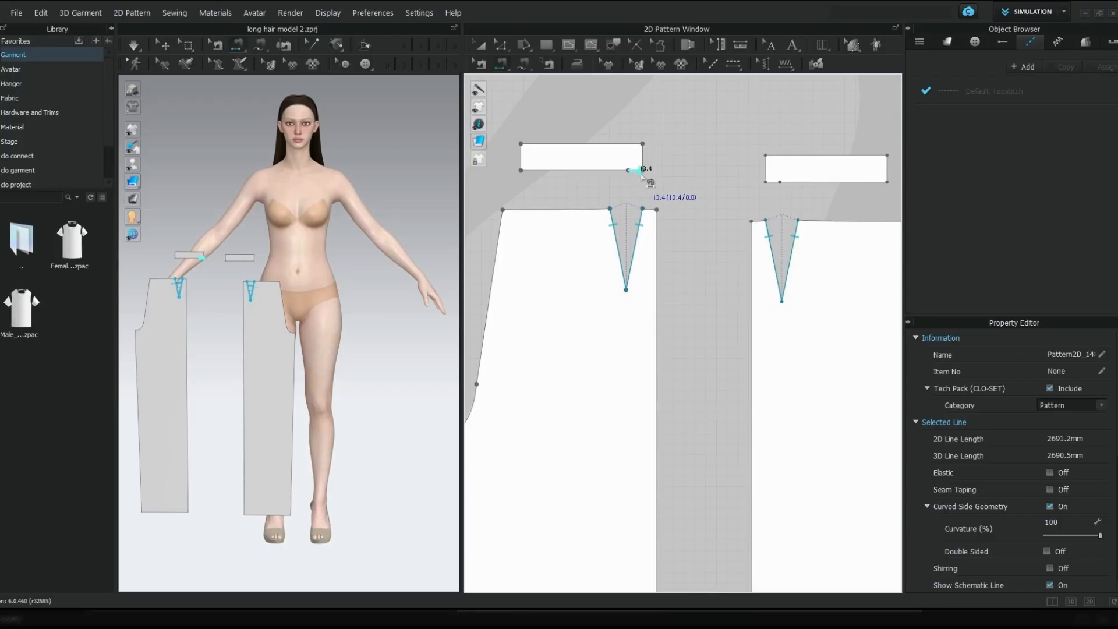
click(642, 176)
click(650, 211)
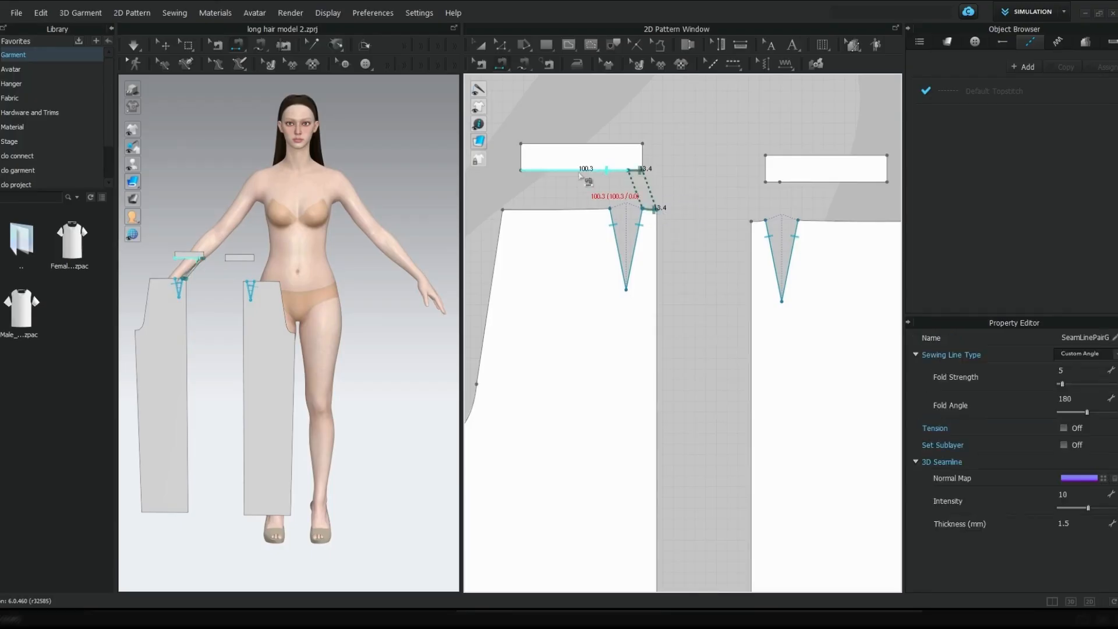
click(580, 170)
click(582, 209)
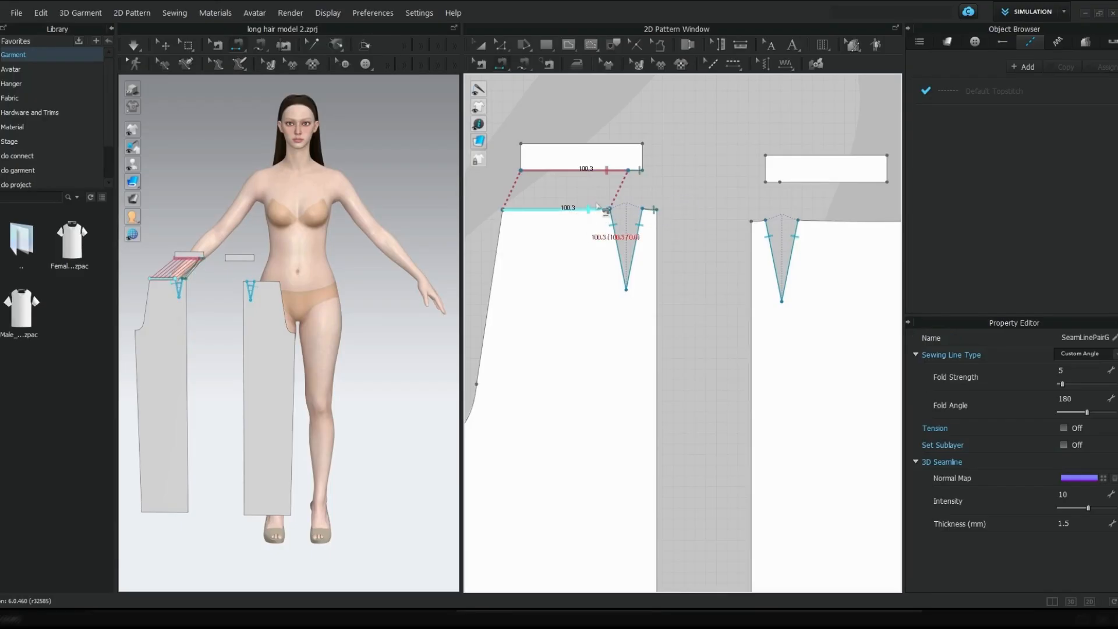
Sew the two waistbands together at their facing short ends and sew the original waistband to the original leg's waist segments
click(652, 162)
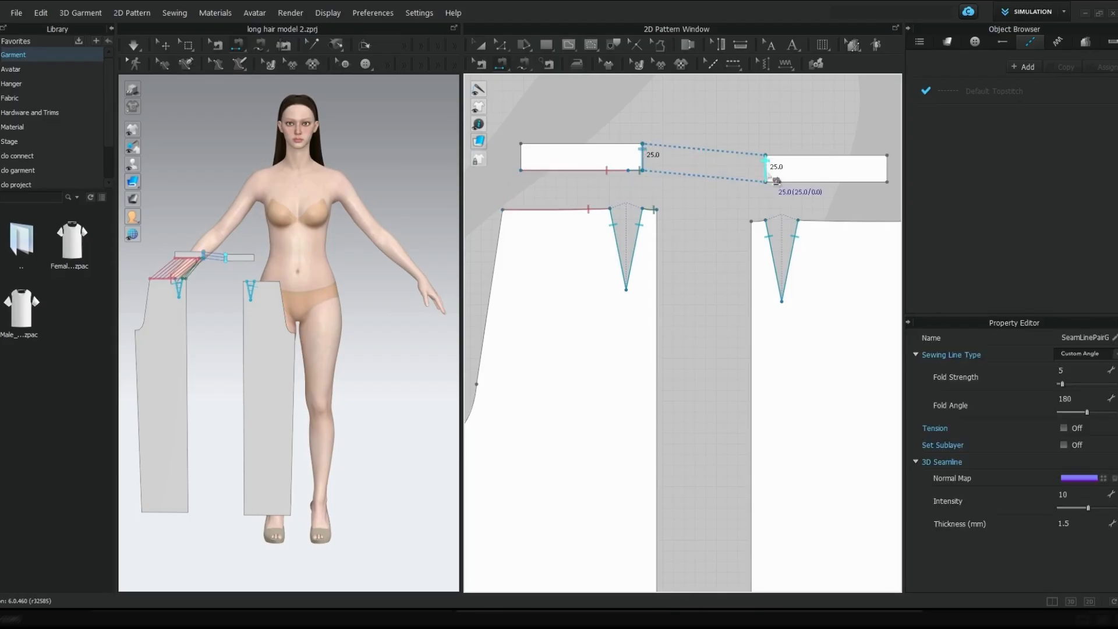
click(757, 222)
click(768, 183)
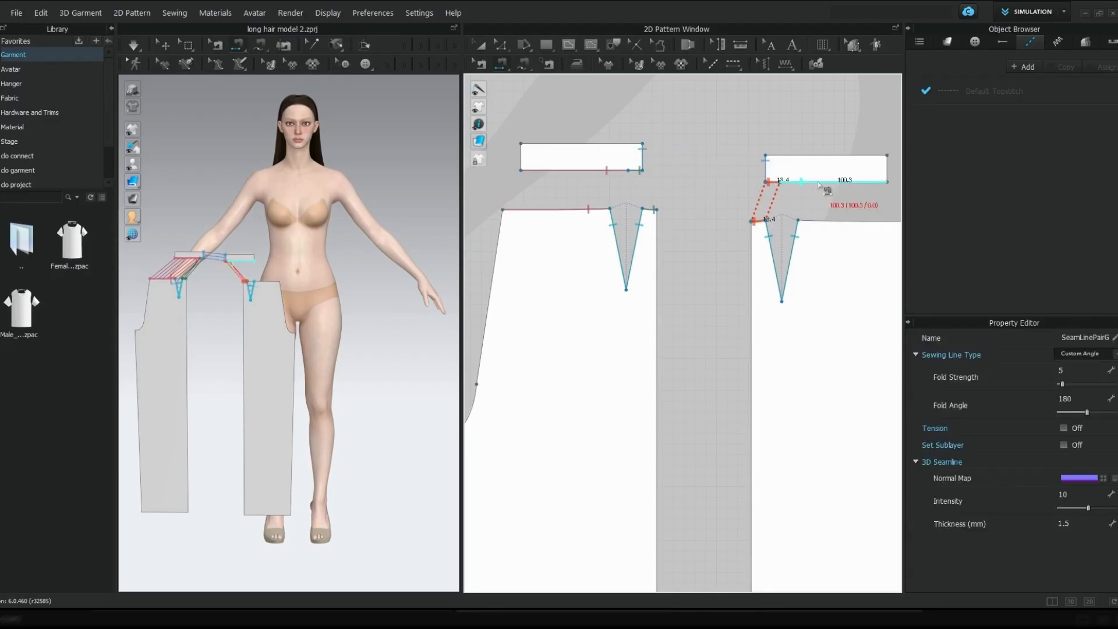
click(818, 185)
click(832, 220)
scroll(747, 335, down, 3)
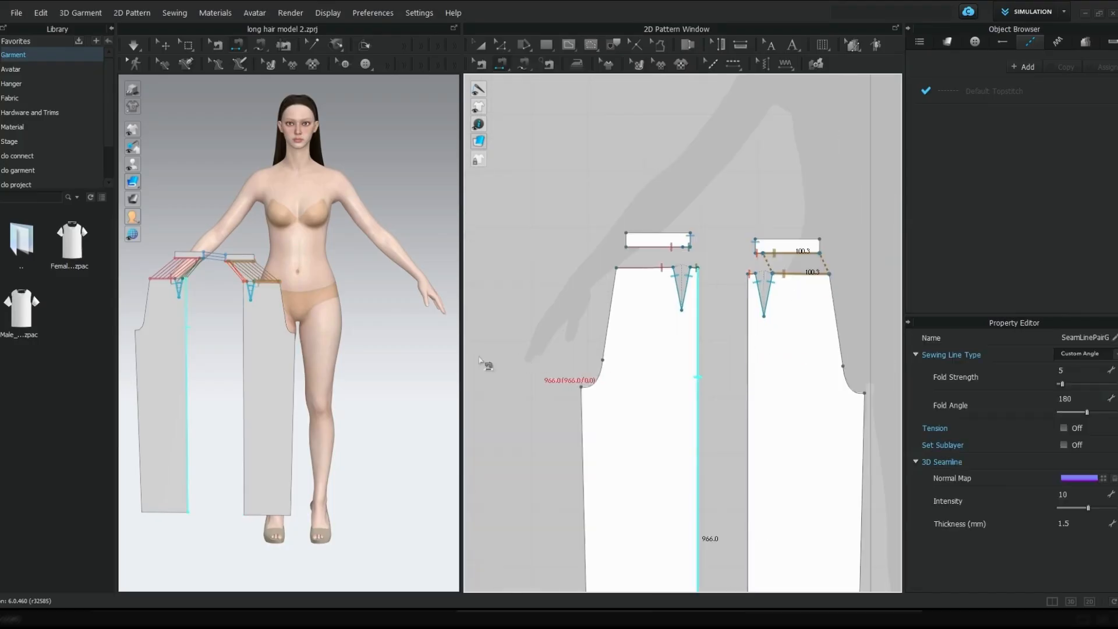
Widen the 3D garment window and show the avatar from behind
key(q)
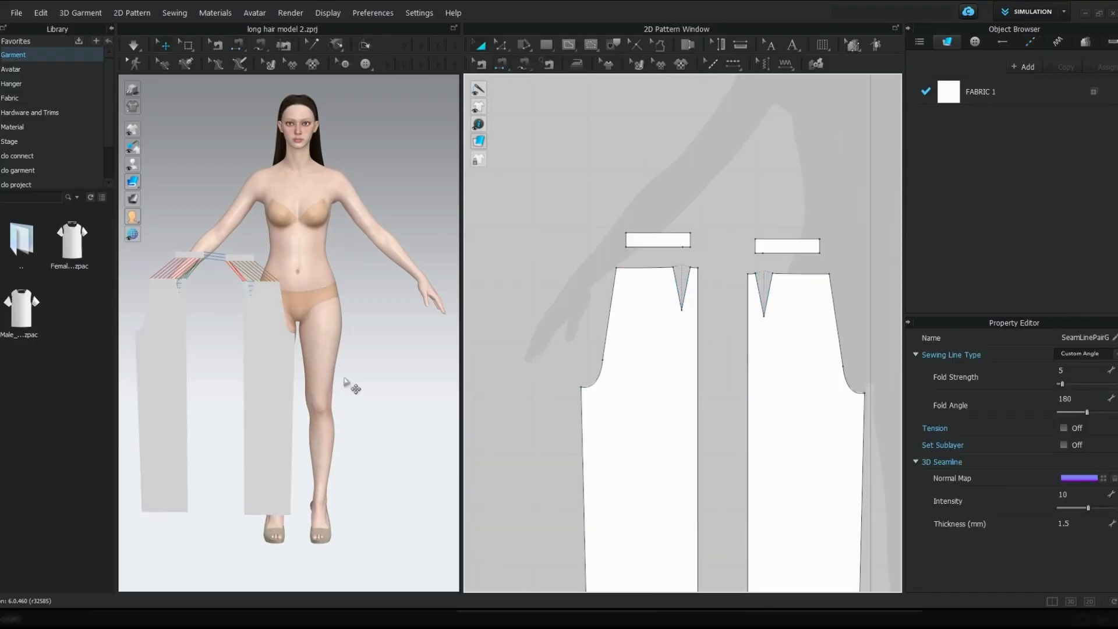
scroll(351, 387, down, 1)
right_drag(337, 388, 325, 388)
click(318, 287)
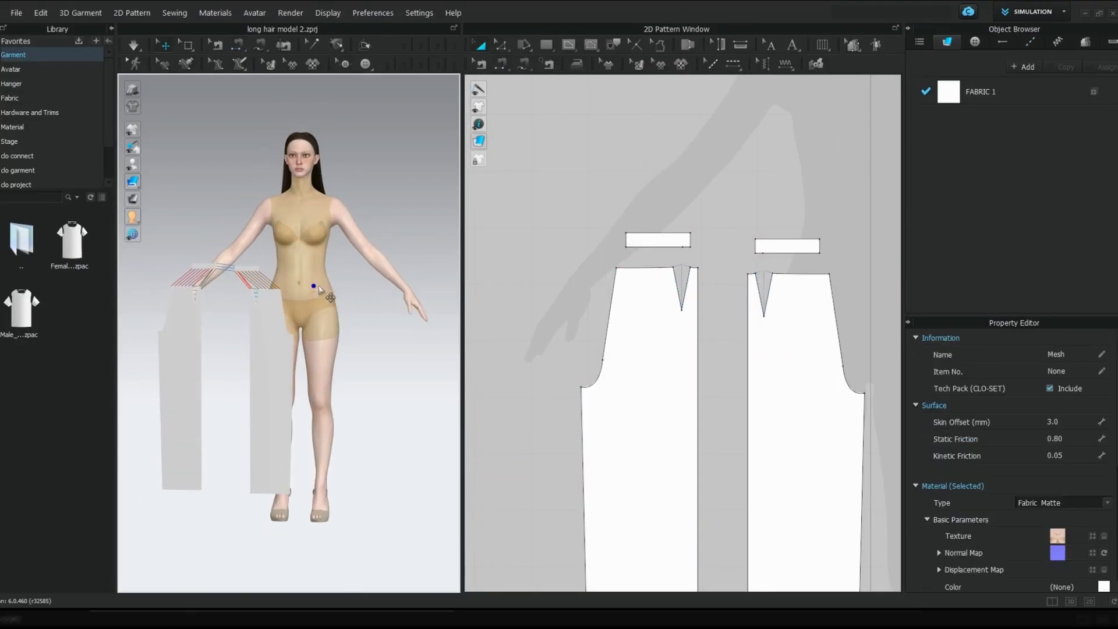
scroll(416, 380, down, 1)
click(412, 377)
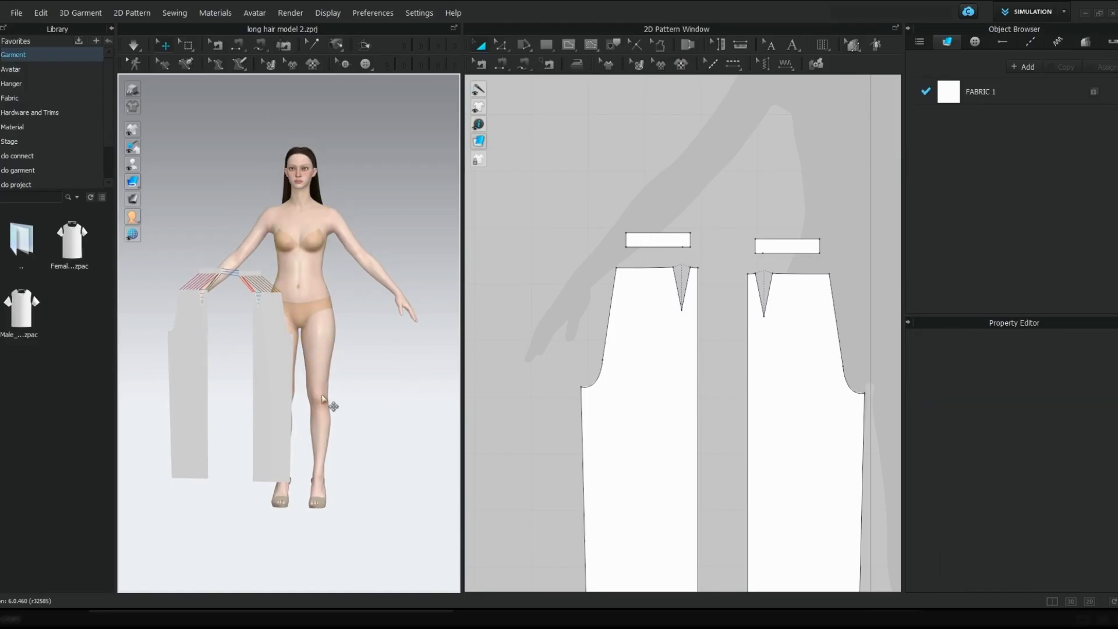
right_drag(323, 397, 499, 375)
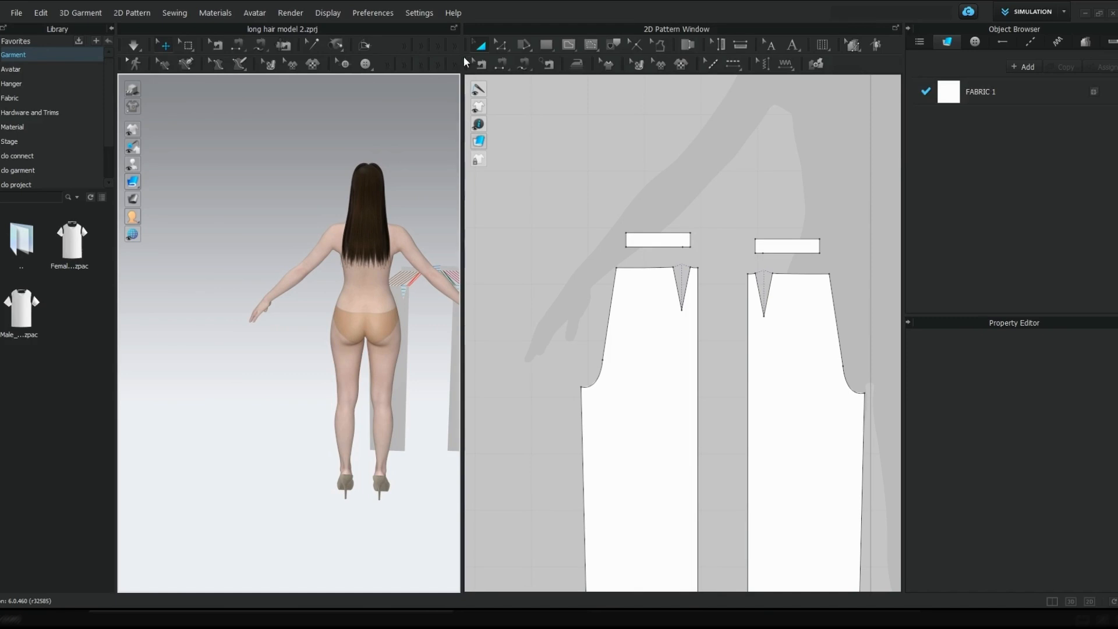
drag(460, 58, 540, 59)
middle_drag(399, 277, 326, 239)
scroll(597, 286, down, 3)
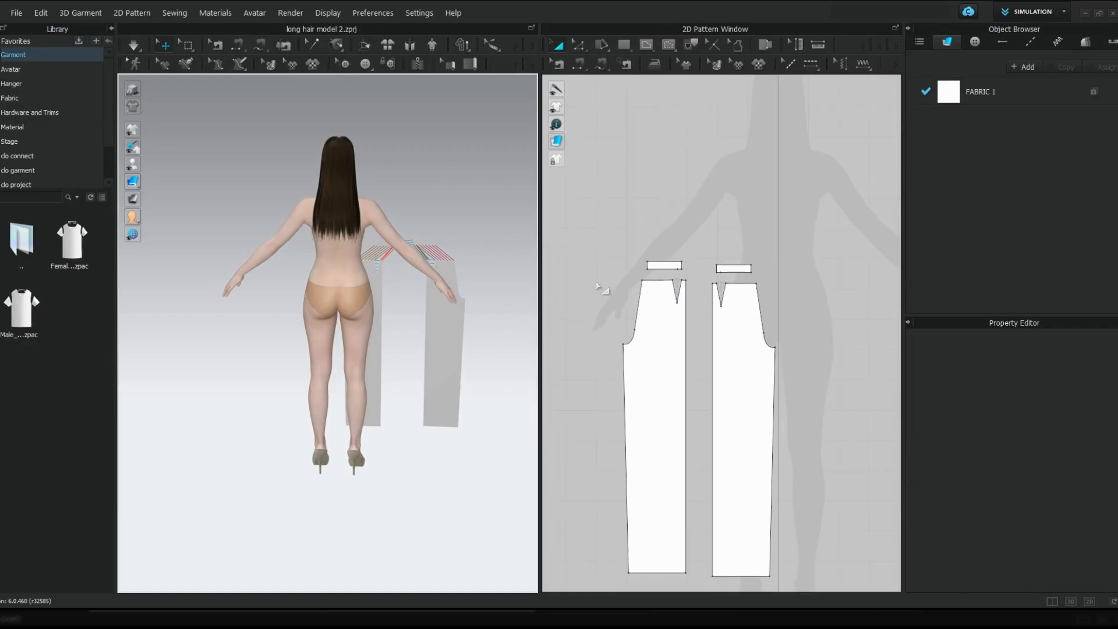
Turn the copied leg and waistband around in 3D, straighten them and place them behind the avatar's leg
drag(585, 239, 651, 470)
drag(694, 589, 694, 588)
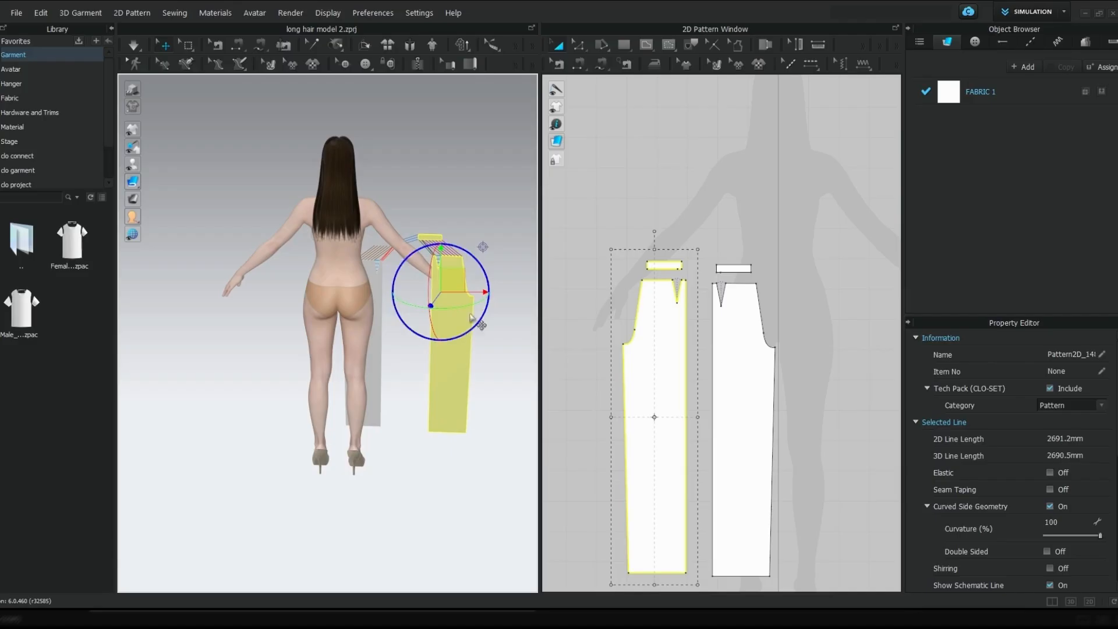
drag(431, 304, 238, 292)
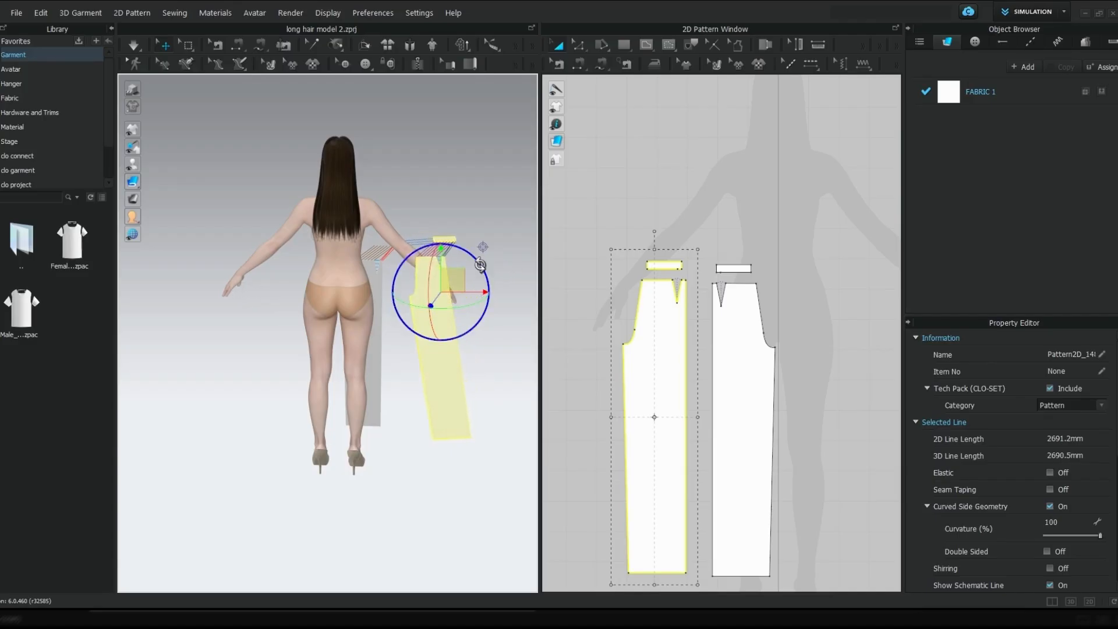
drag(481, 247, 476, 275)
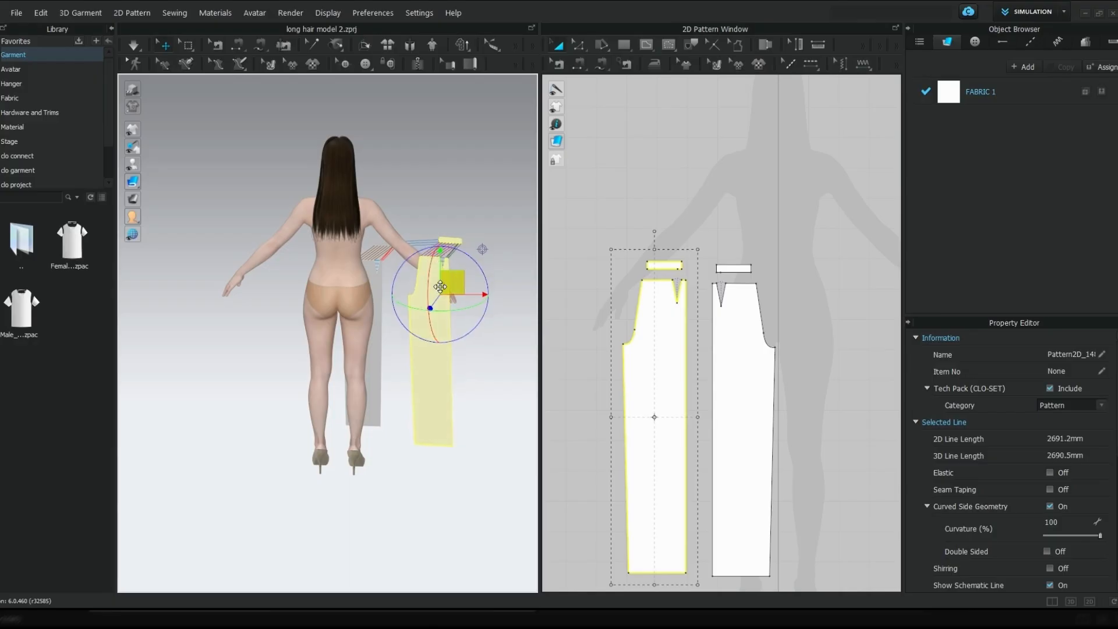
drag(465, 275, 388, 279)
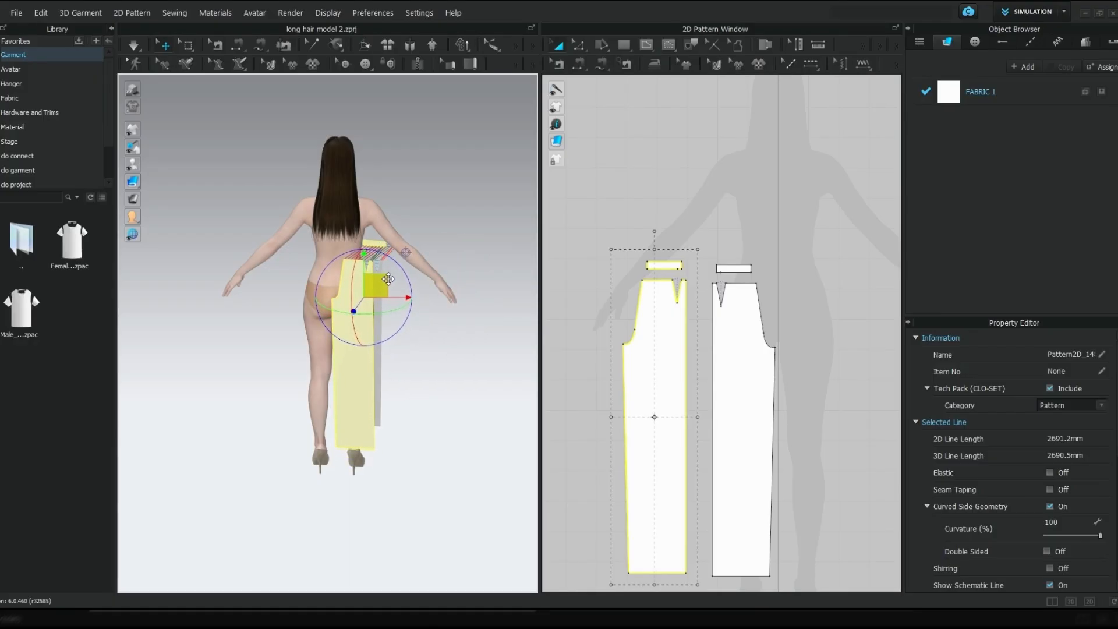
Adjust the tilt and distance of the copied leg and waistband so they hang upright close behind the avatar's leg
right_drag(417, 366, 367, 356)
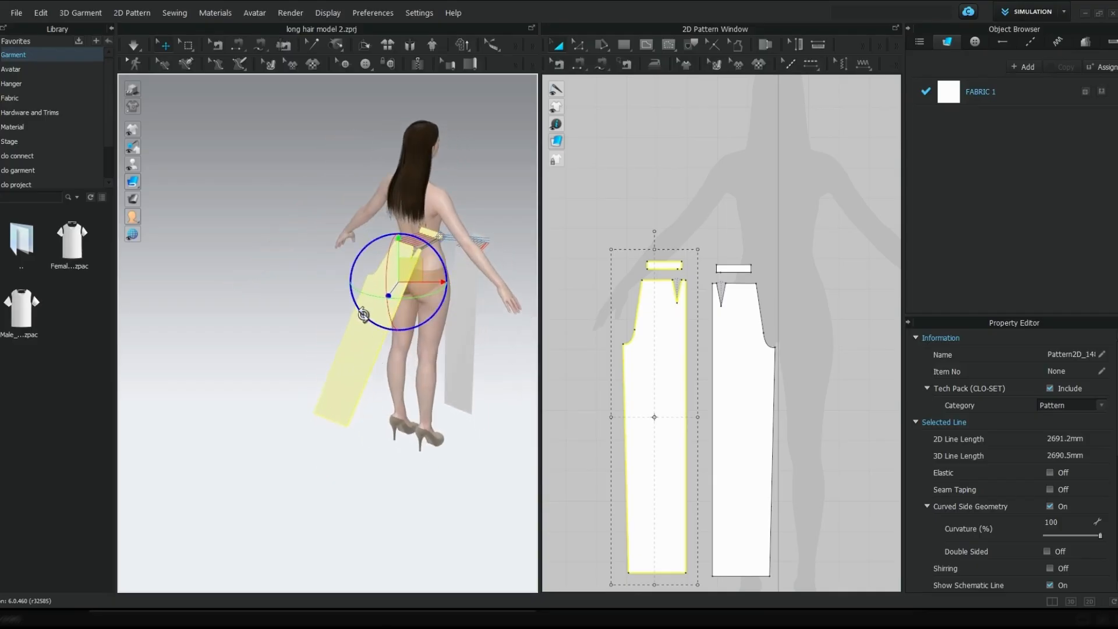
drag(363, 315, 381, 325)
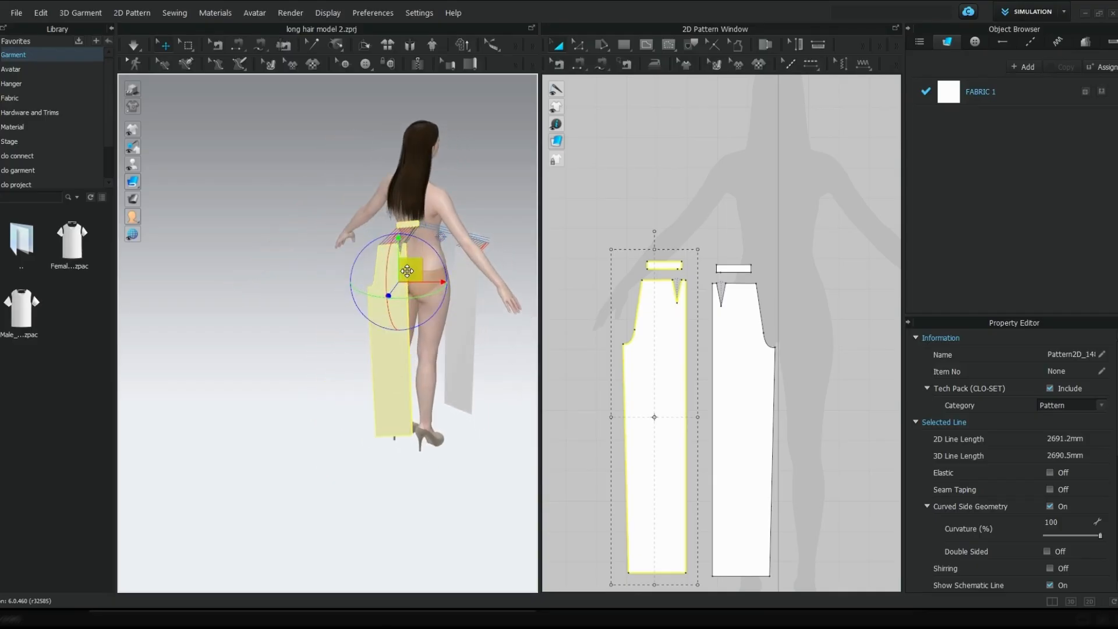
drag(407, 271, 419, 270)
right_drag(469, 362, 423, 374)
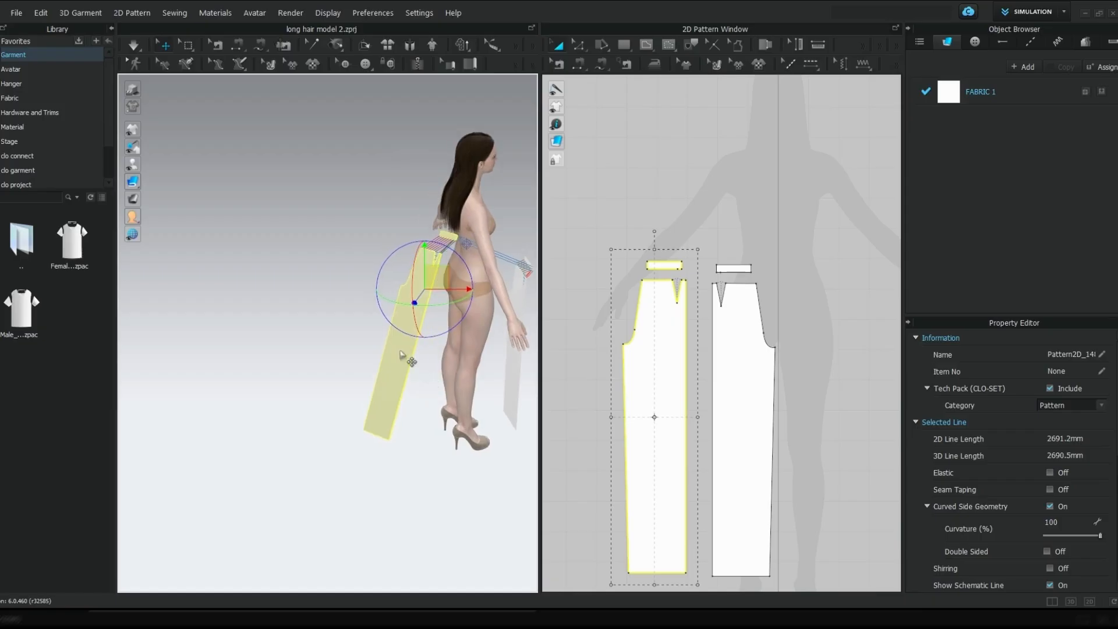
drag(391, 322, 401, 326)
drag(440, 282, 465, 285)
right_drag(478, 426, 403, 413)
middle_drag(470, 412, 361, 350)
right_drag(496, 309, 348, 320)
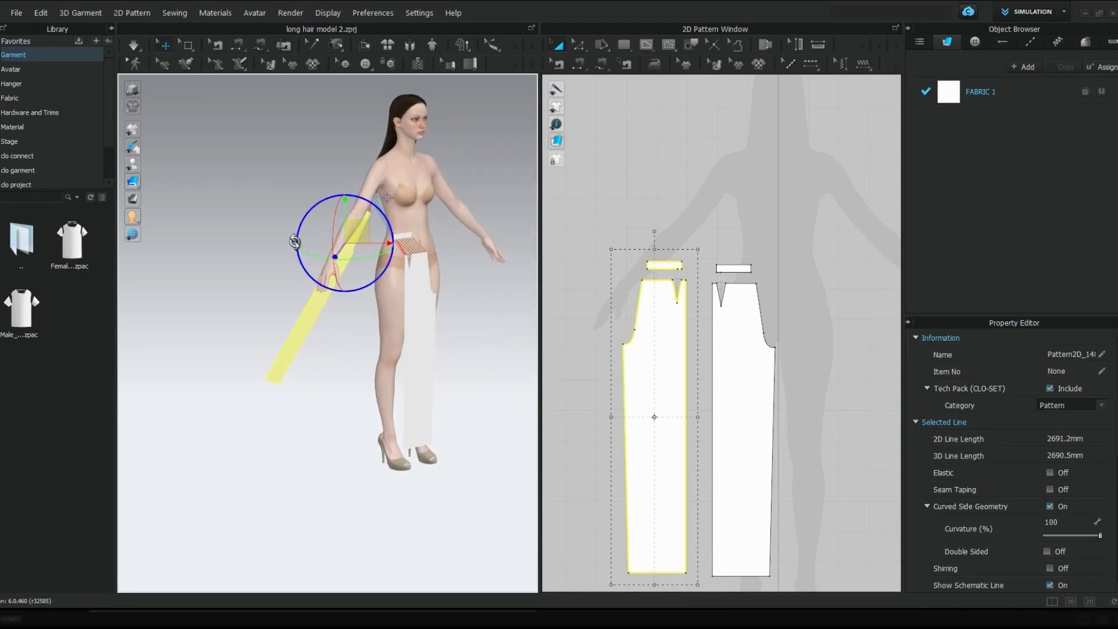
drag(295, 241, 377, 281)
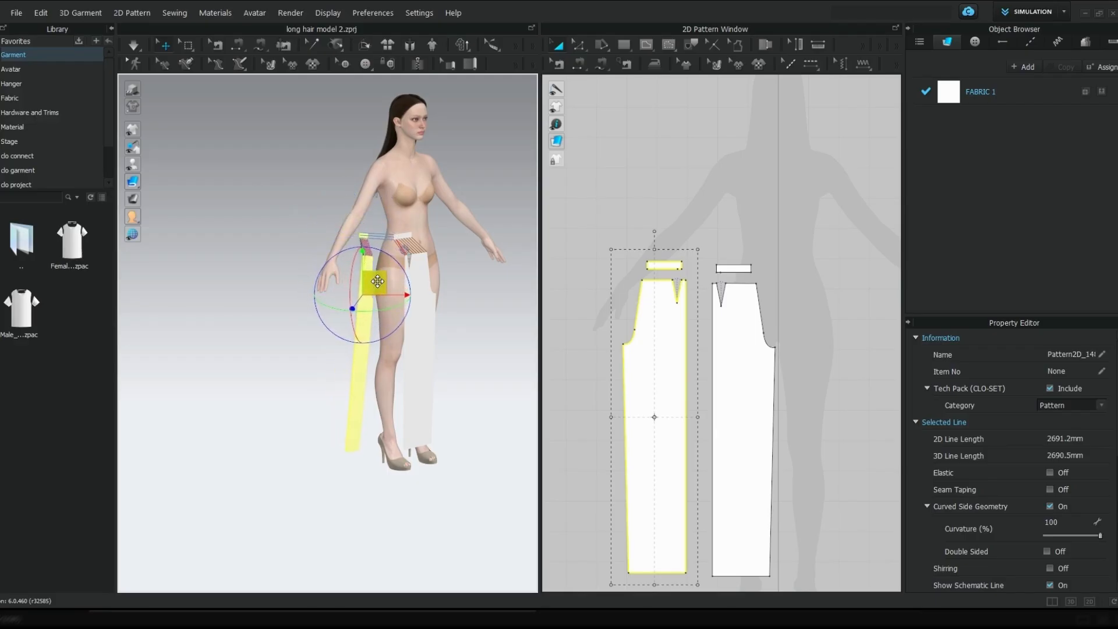
Sew the long outer side edges of the front and back leg patterns together
right_drag(434, 348, 383, 341)
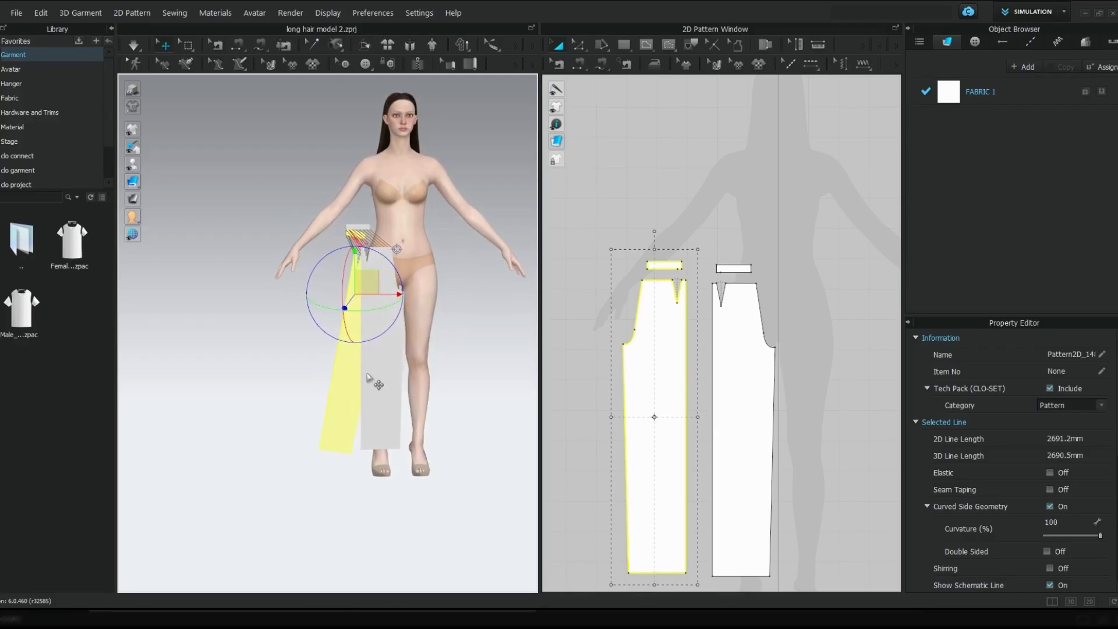
key(n)
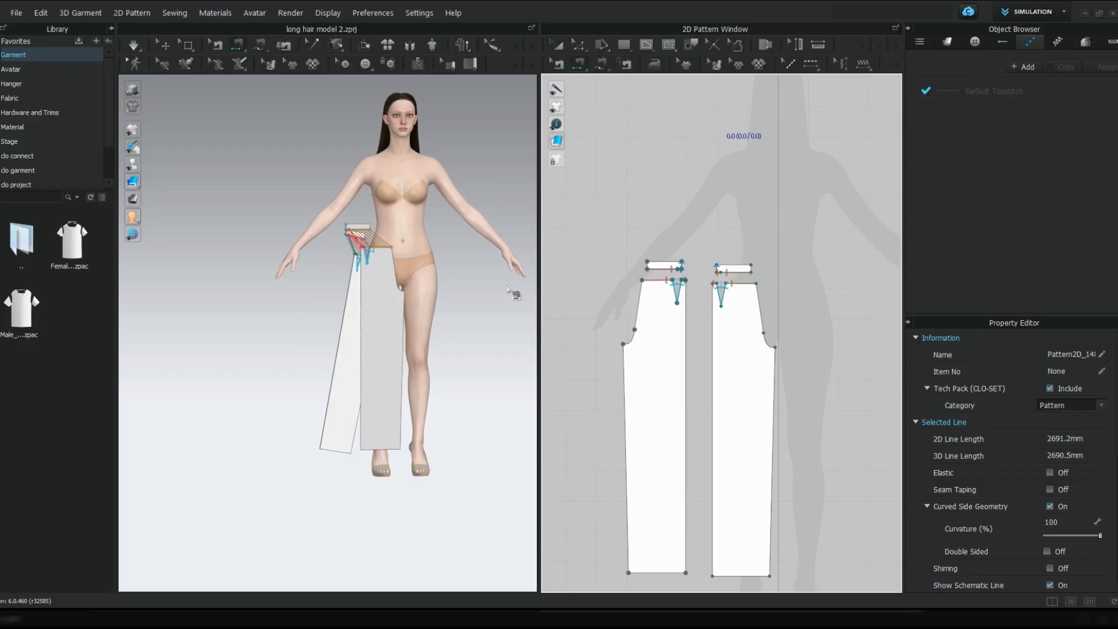
click(362, 314)
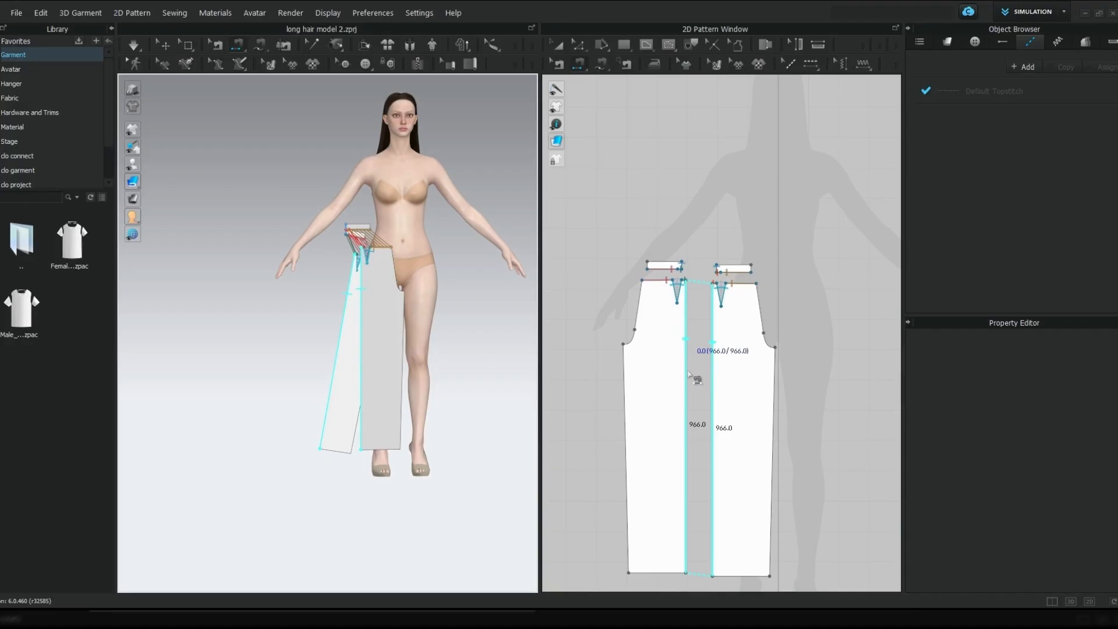
click(619, 326)
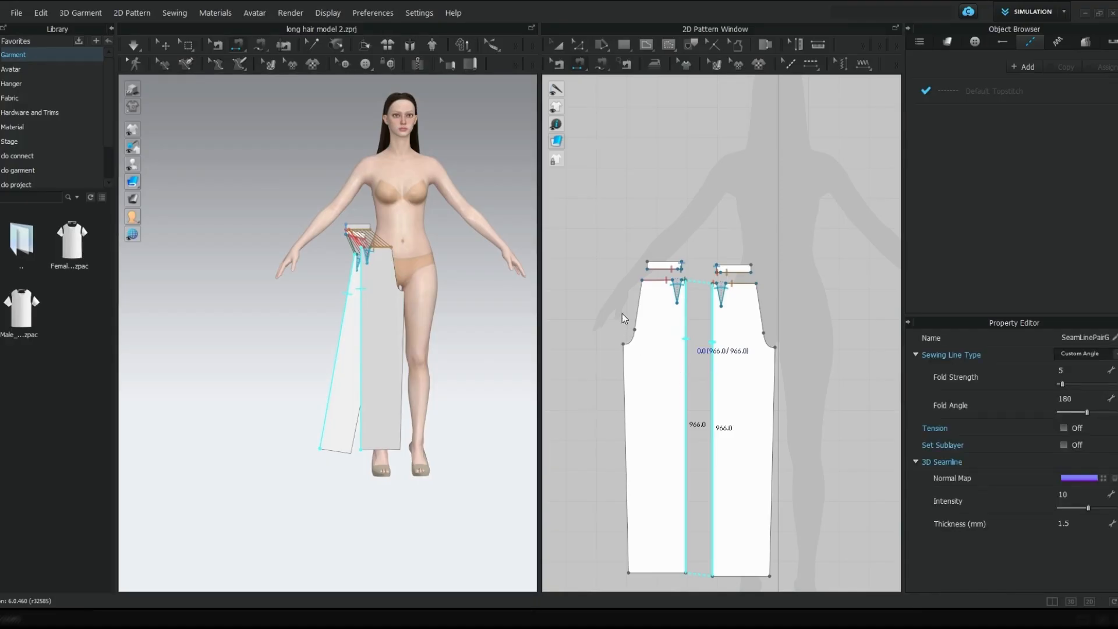
Paste a mirrored symmetric copy, including sewing, of both leg patterns and both waistbands beside the originals
key(a)
scroll(631, 349, down, 5)
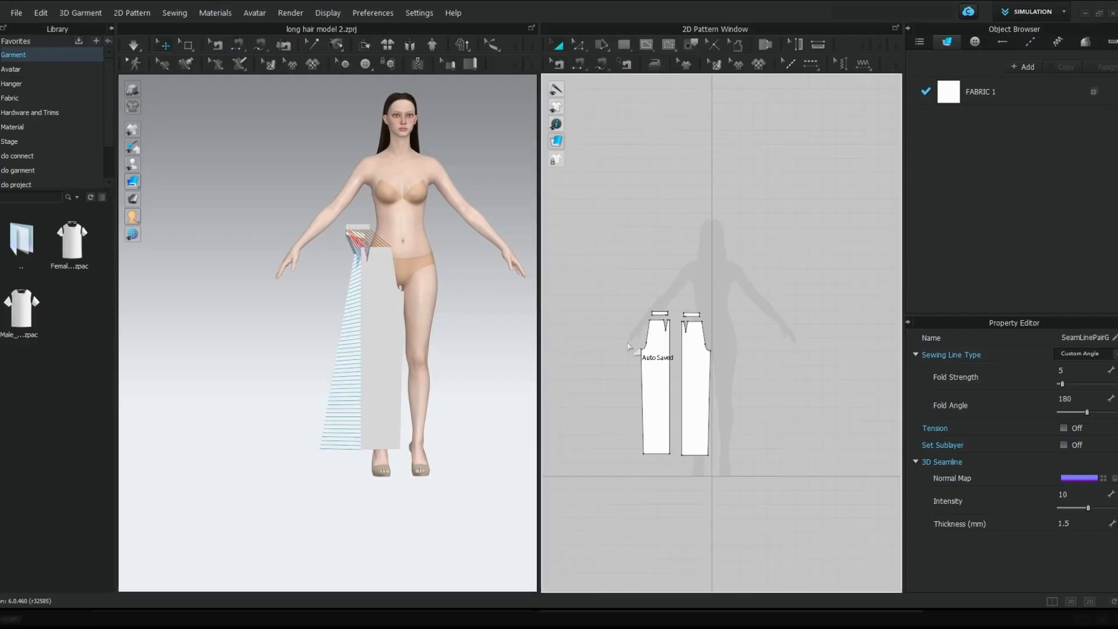
scroll(631, 350, up, 2)
scroll(632, 349, up, 2)
right_drag(638, 349, 619, 278)
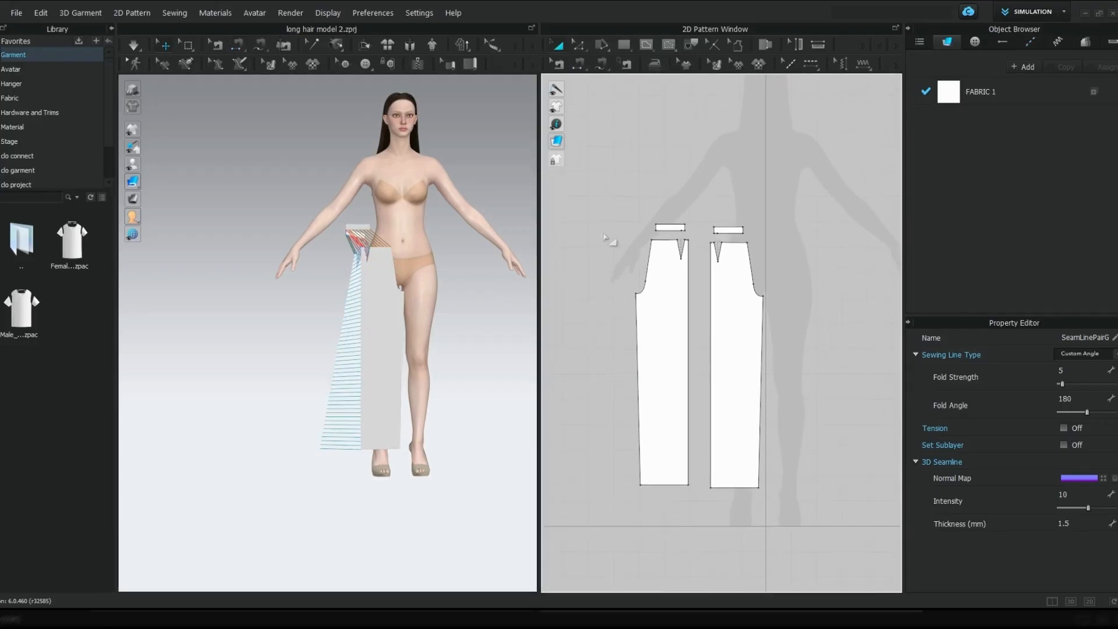
drag(610, 198, 780, 501)
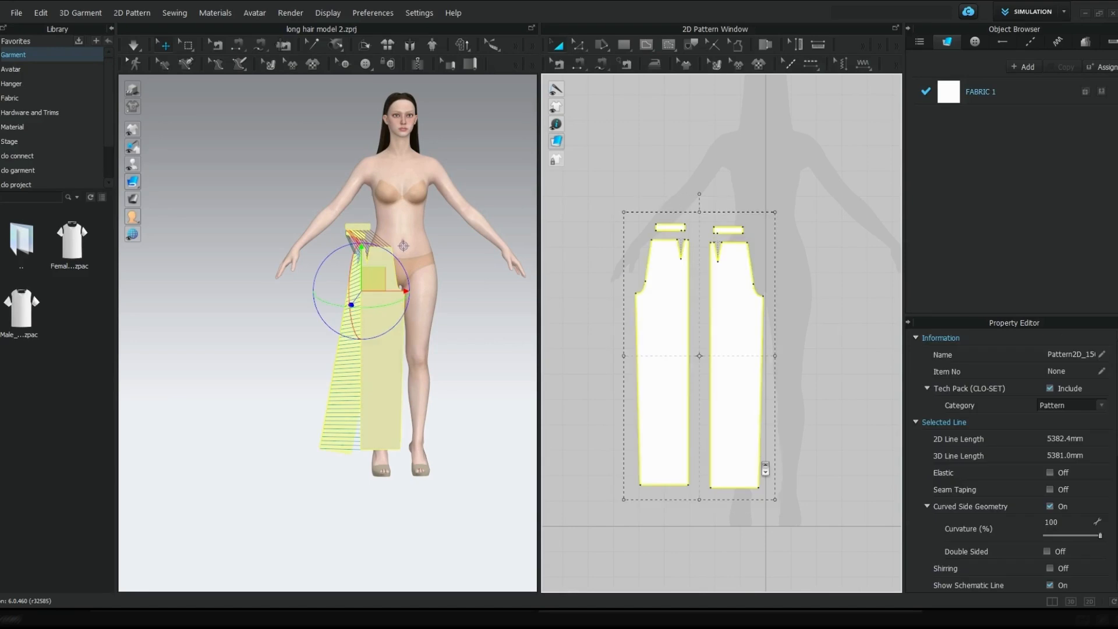
scroll(766, 465, down, 3)
right_drag(768, 429, 688, 401)
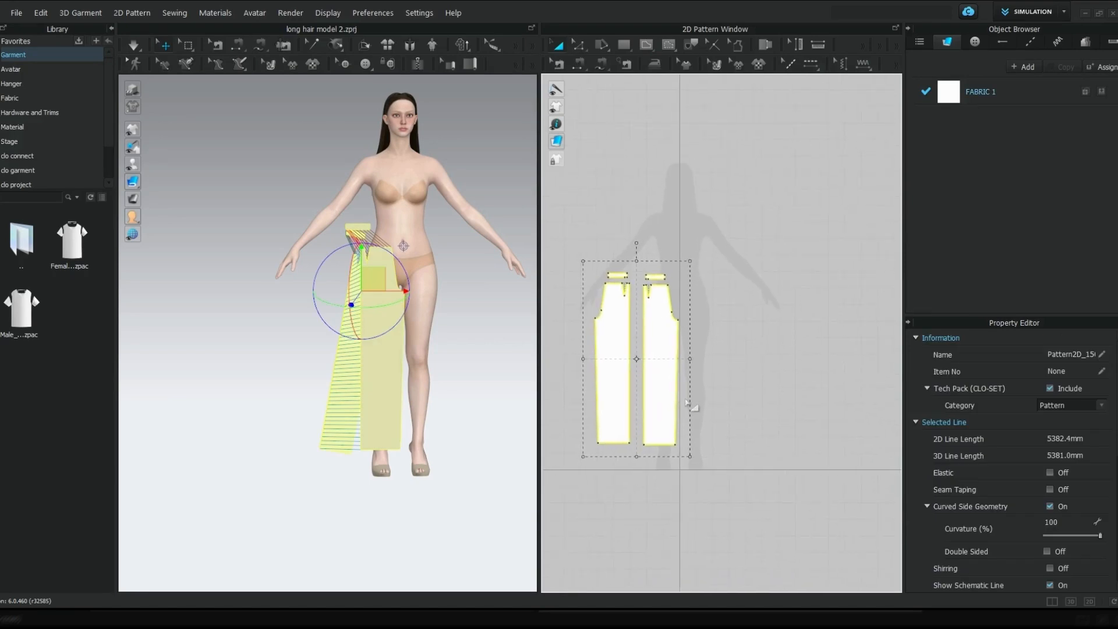
key(ctrl+v)
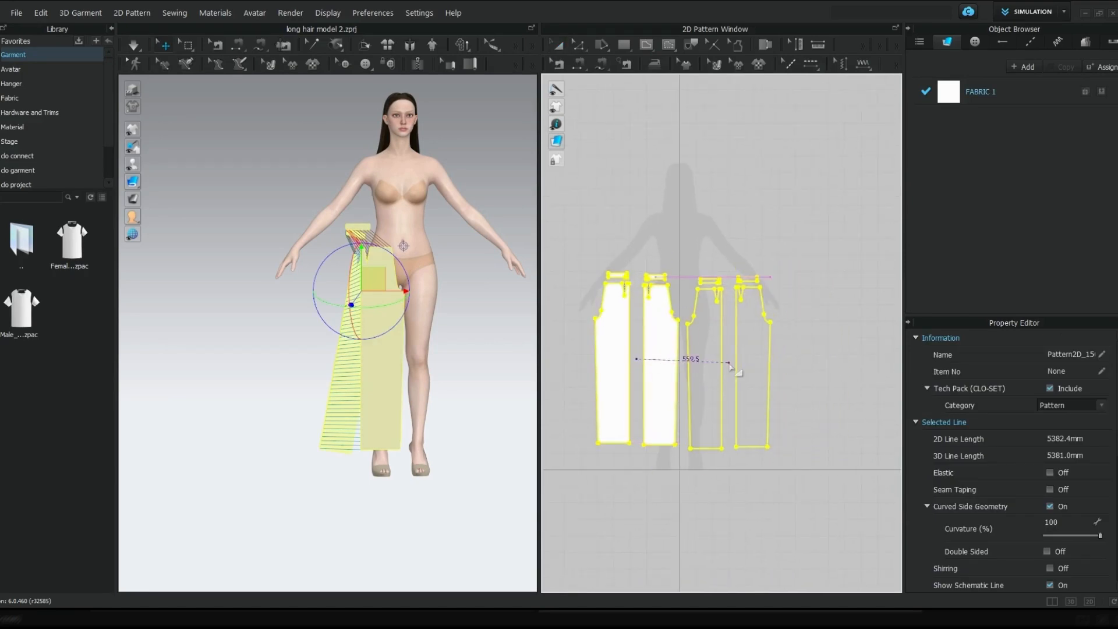
click(735, 361)
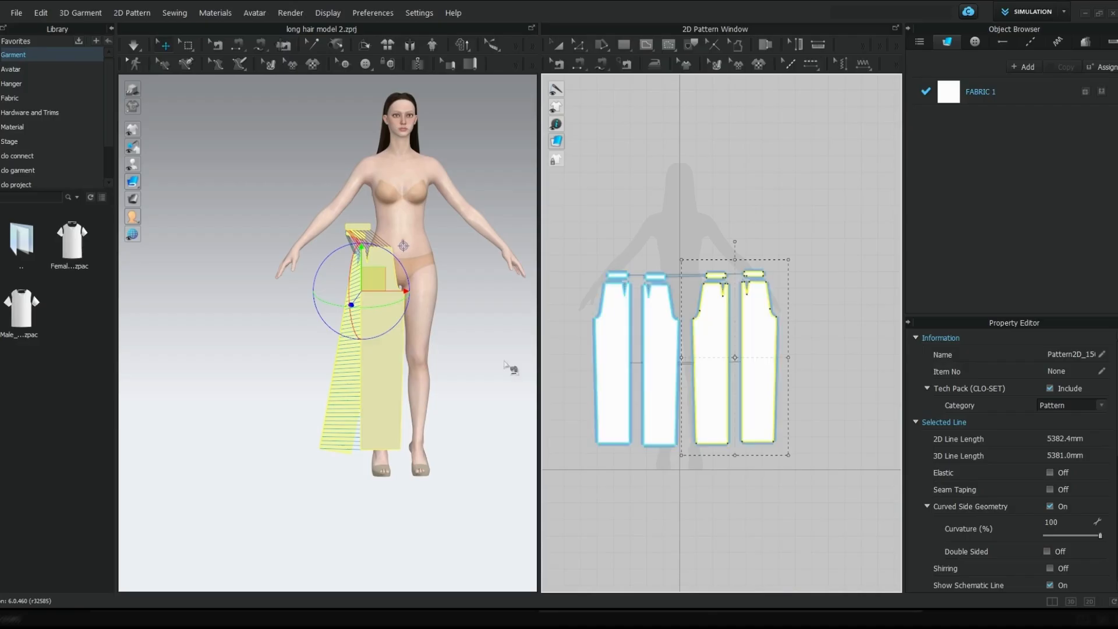
Sew the two front legs together along the centre front rise and the crotch curve
scroll(474, 387, up, 2)
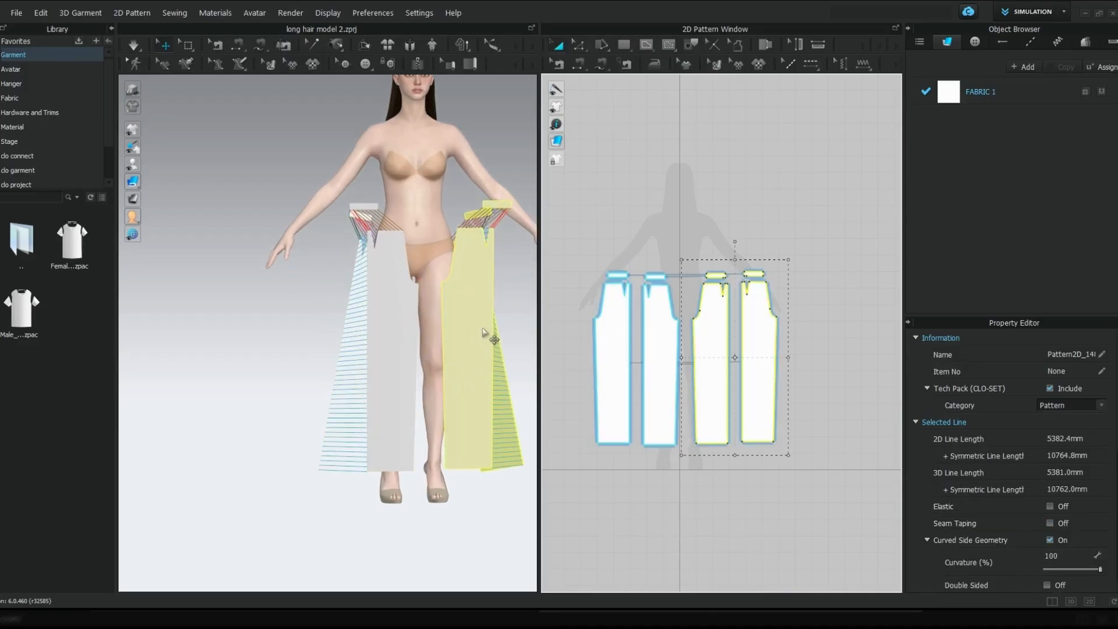
drag(482, 329, 462, 329)
scroll(462, 330, up, 2)
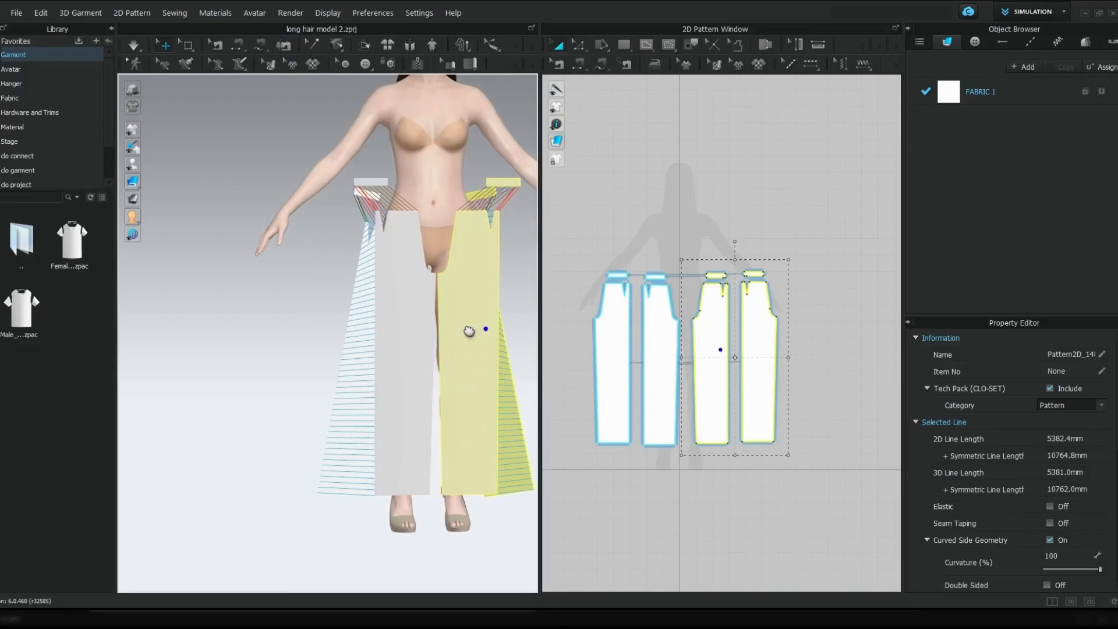
middle_drag(469, 331, 459, 336)
key(n)
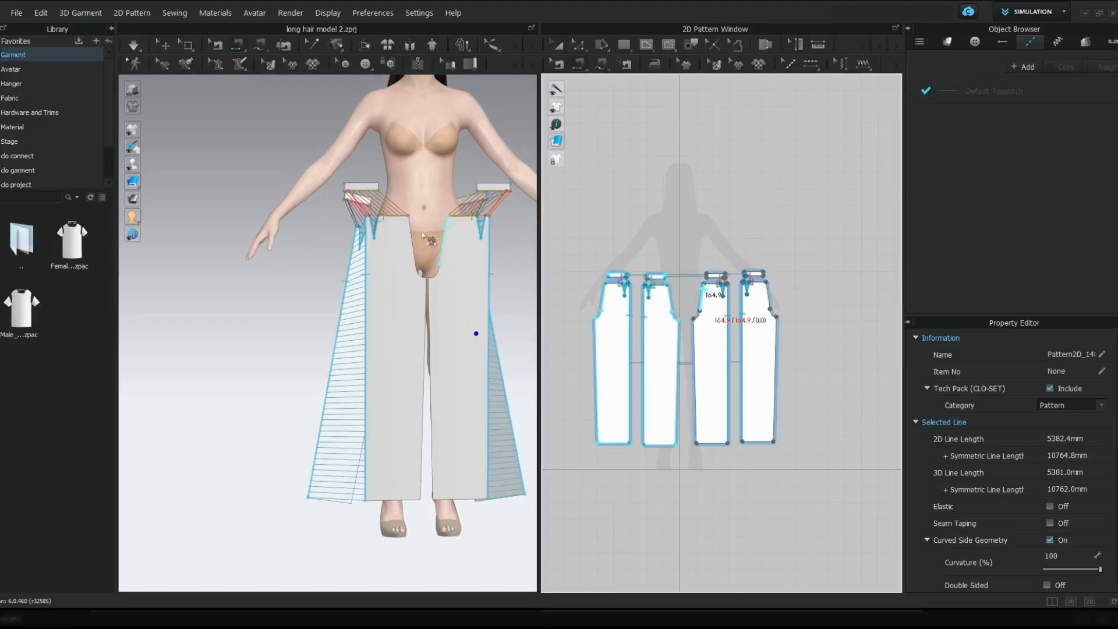
click(412, 235)
click(429, 269)
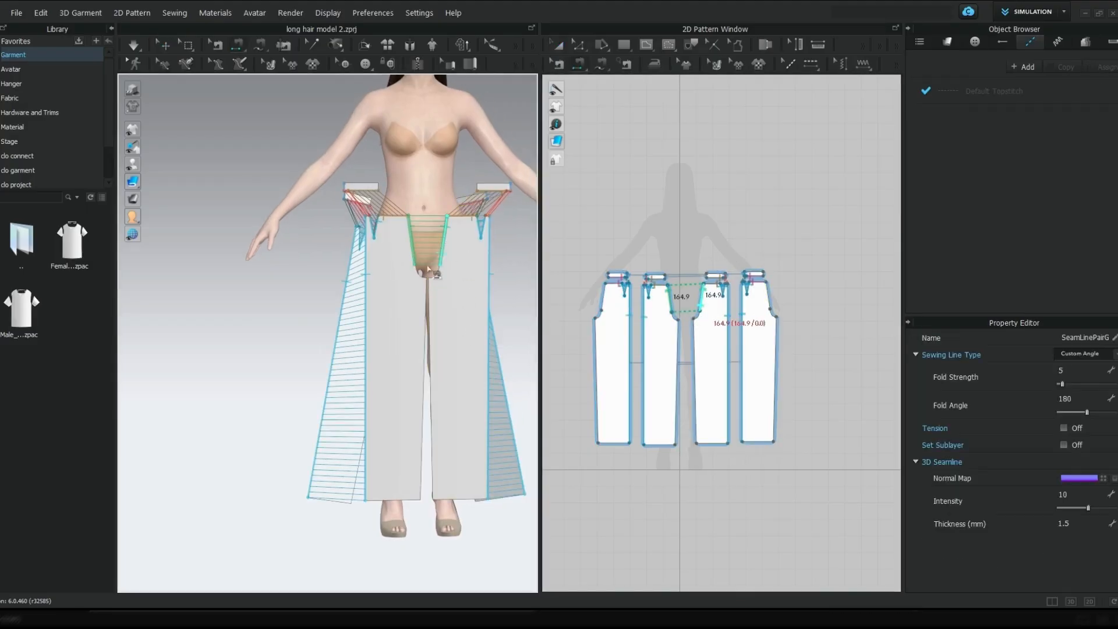
click(431, 284)
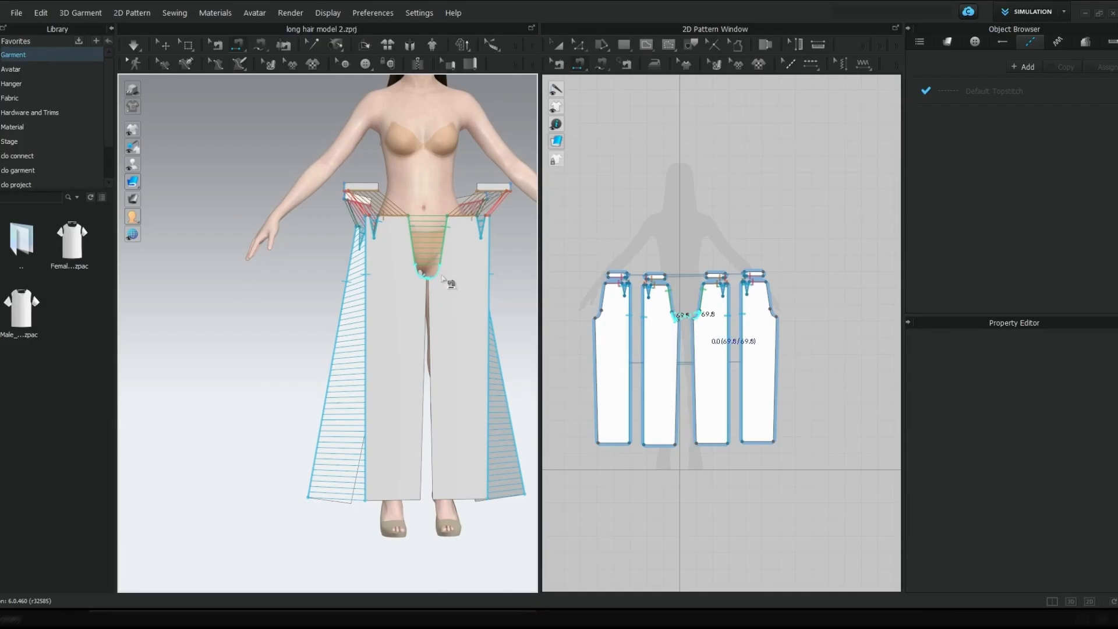
scroll(440, 283, up, 3)
click(711, 351)
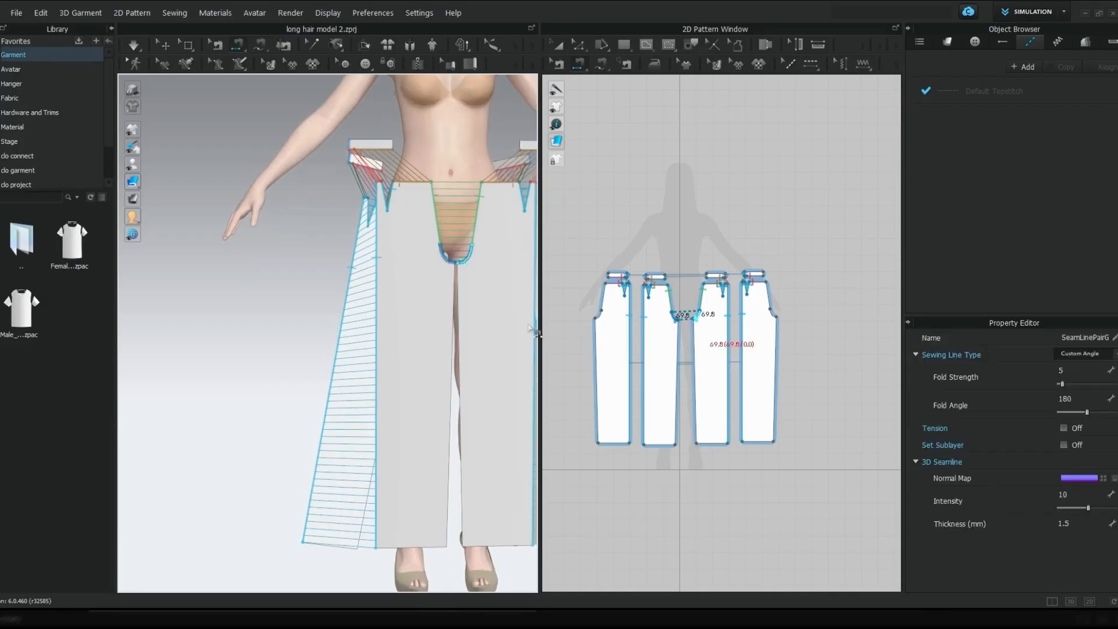
Sew the front leg's inseam to the matching inseam of the back leg
scroll(715, 355, up, 2)
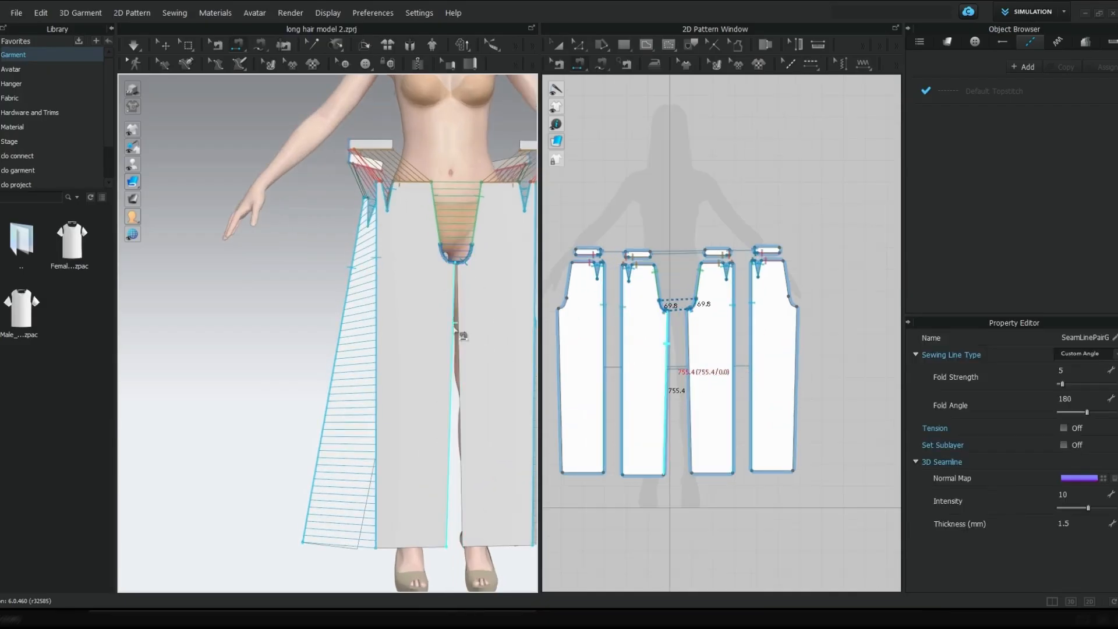
mouse_move(459, 336)
right_down()
mouse_move(412, 364)
mouse_move(468, 327)
right_up()
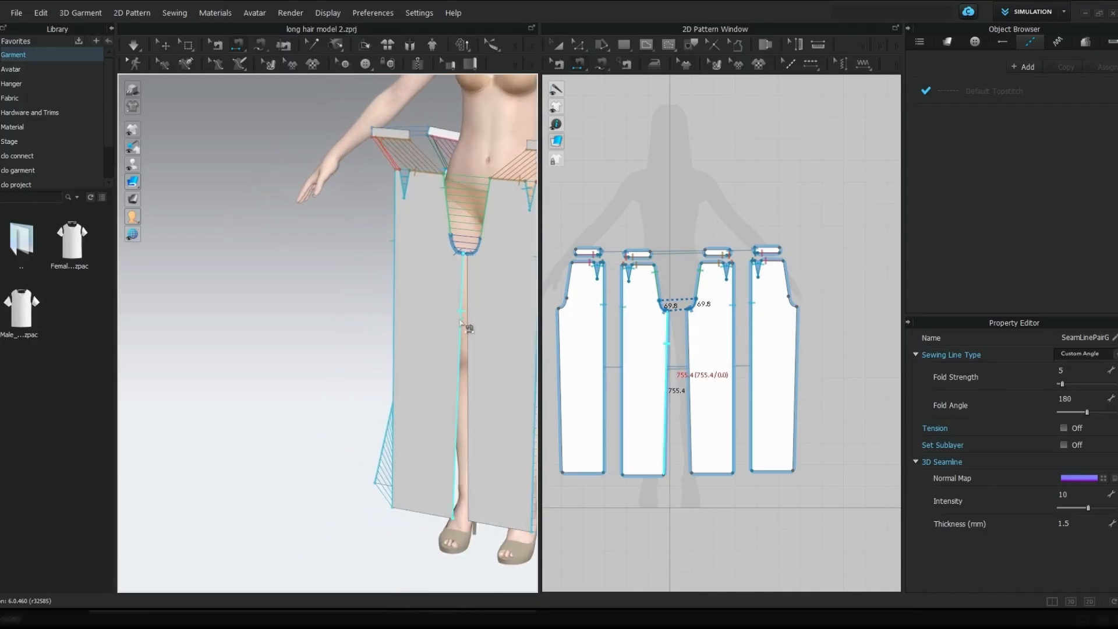
click(468, 328)
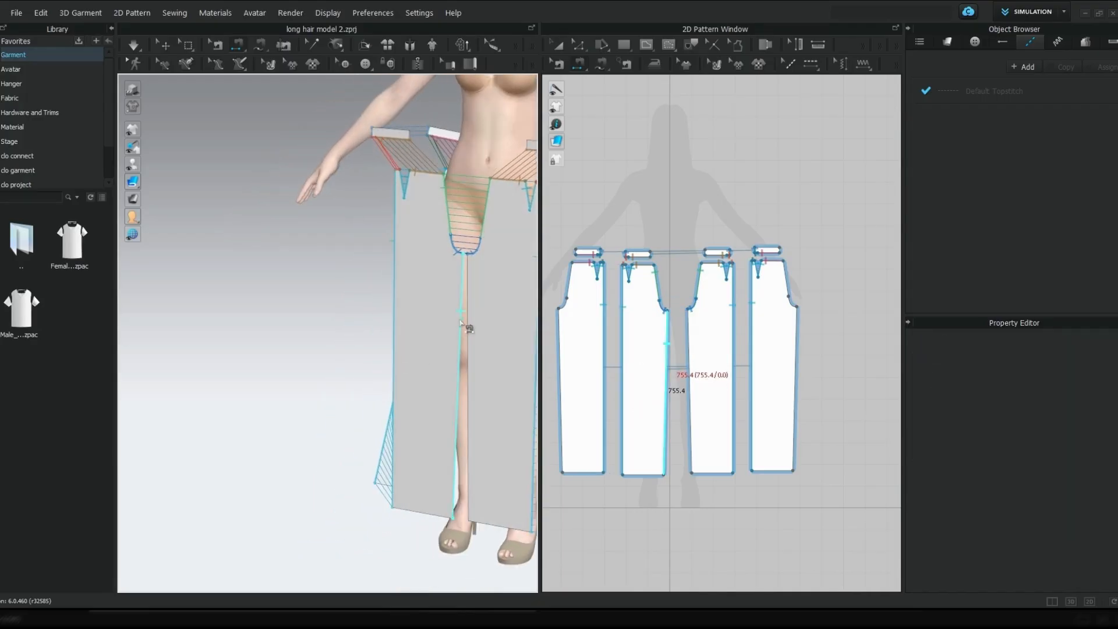
click(556, 337)
Sew the two front waistbands together at their facing short ends at centre front
right_drag(408, 353, 443, 366)
scroll(394, 244, down, 5)
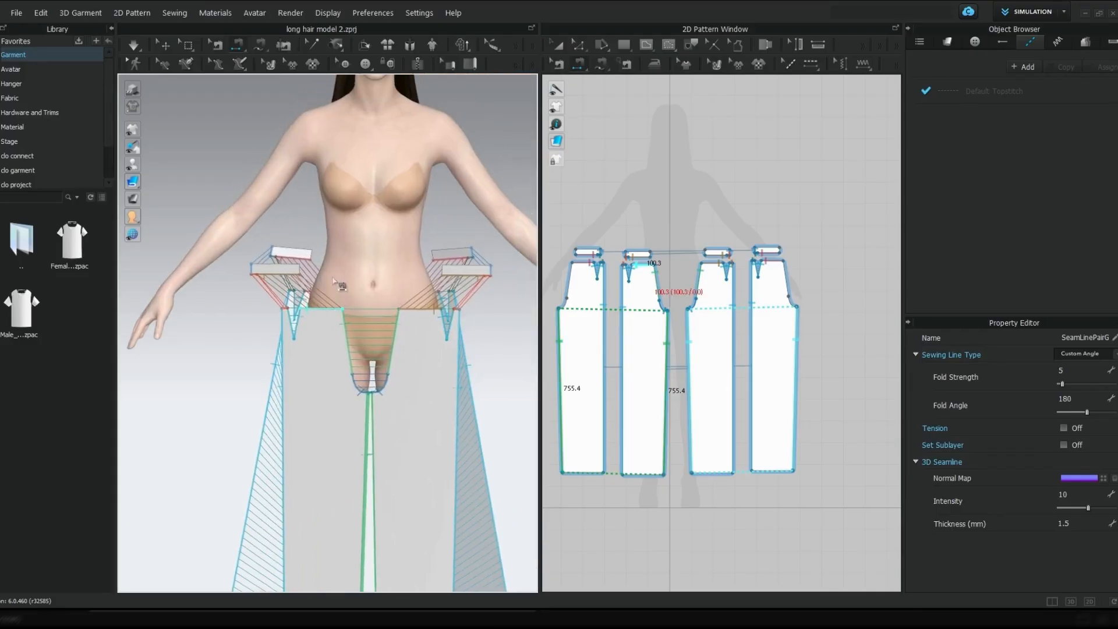
scroll(308, 278, up, 3)
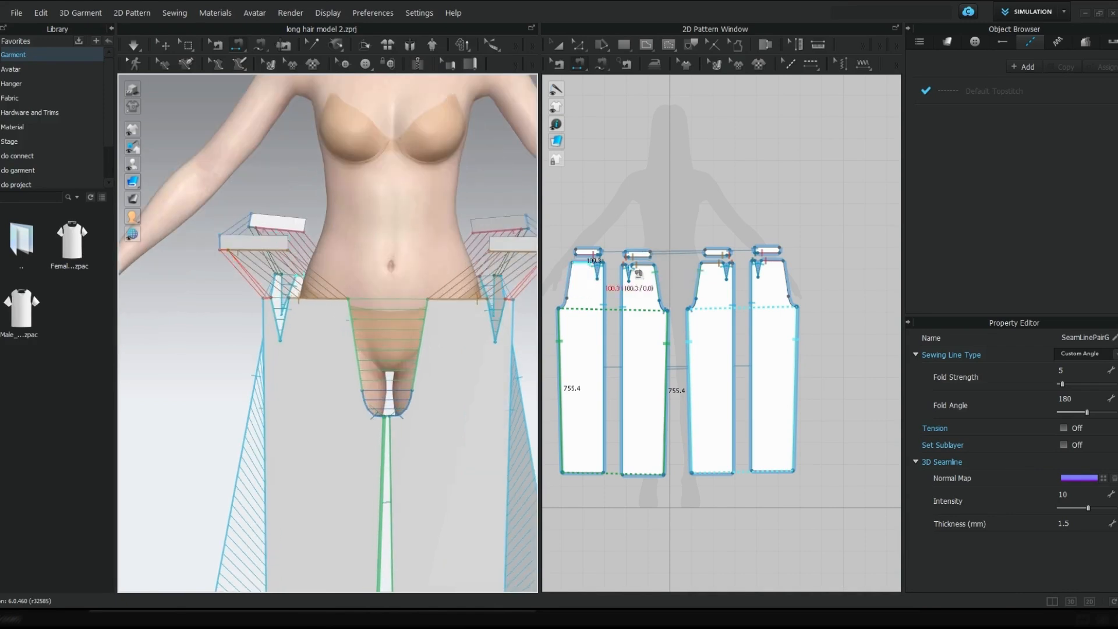
scroll(584, 250, up, 3)
scroll(631, 280, up, 1)
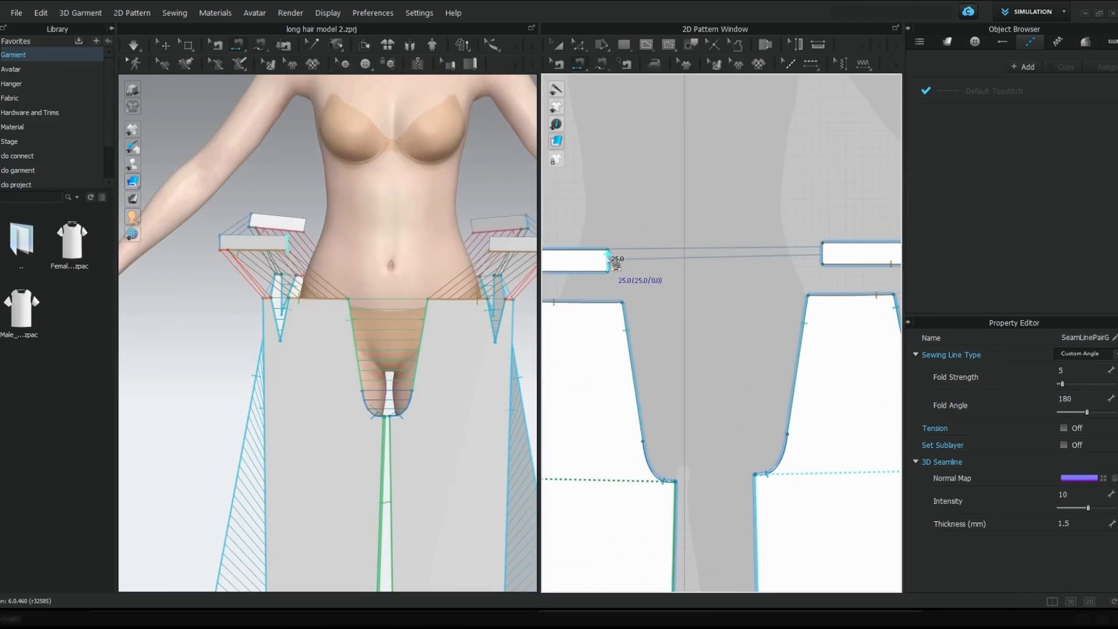
click(608, 260)
click(829, 257)
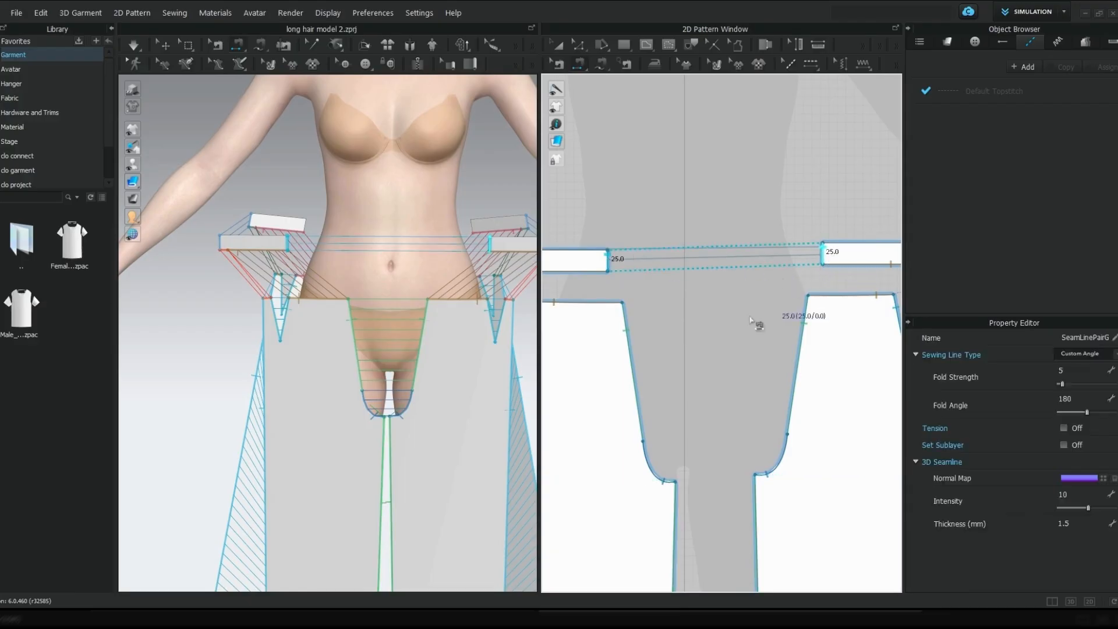
Sew the outer short ends of the two back waistbands together
scroll(748, 323, down, 5)
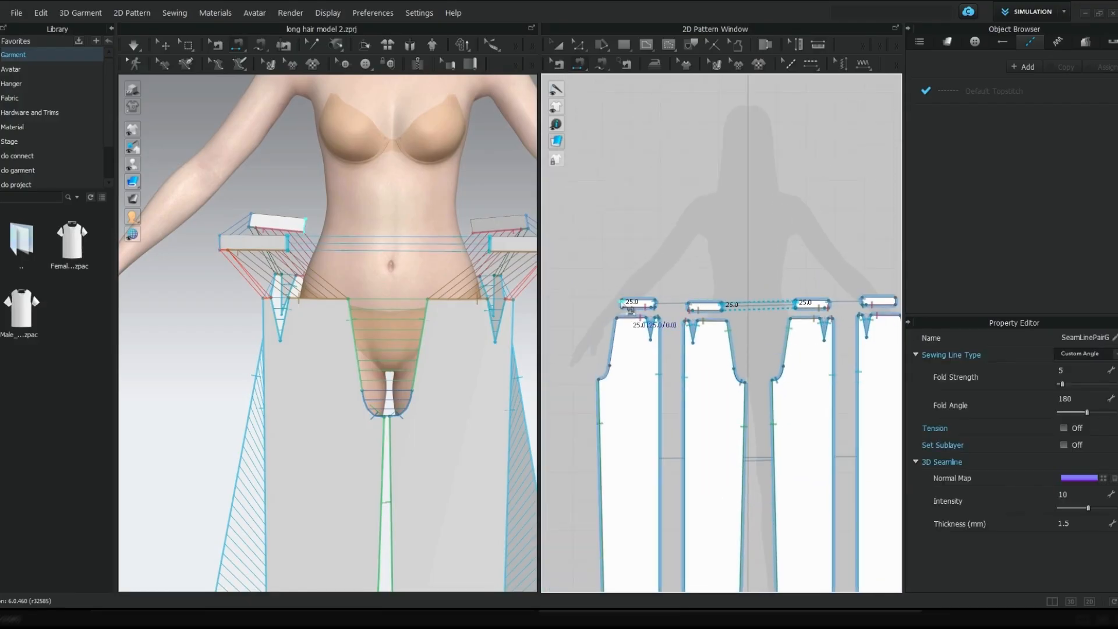
click(621, 305)
middle_drag(757, 324, 510, 357)
scroll(719, 319, up, 2)
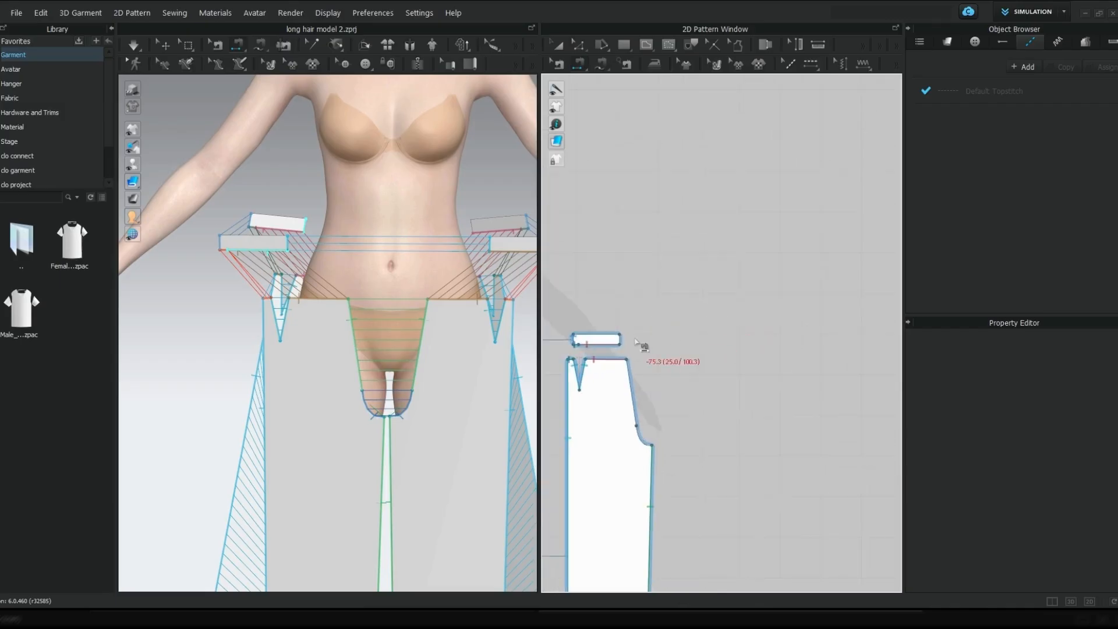
click(623, 341)
Sew the two back legs together along the centre back rise and the crotch curve
middle_drag(628, 394, 863, 318)
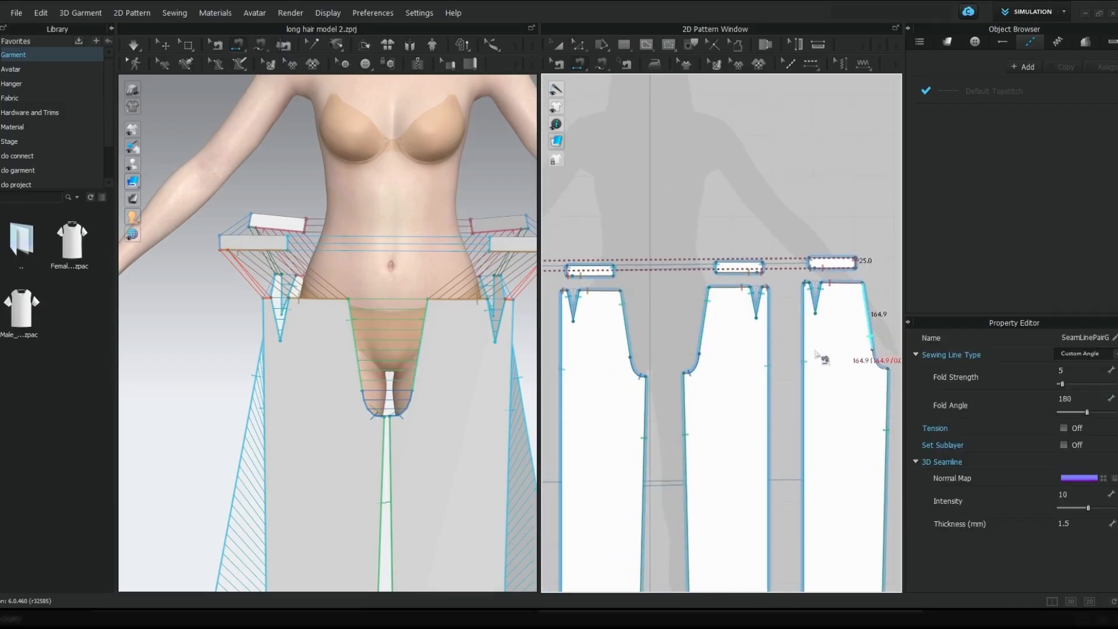
scroll(822, 358, down, 2)
click(583, 330)
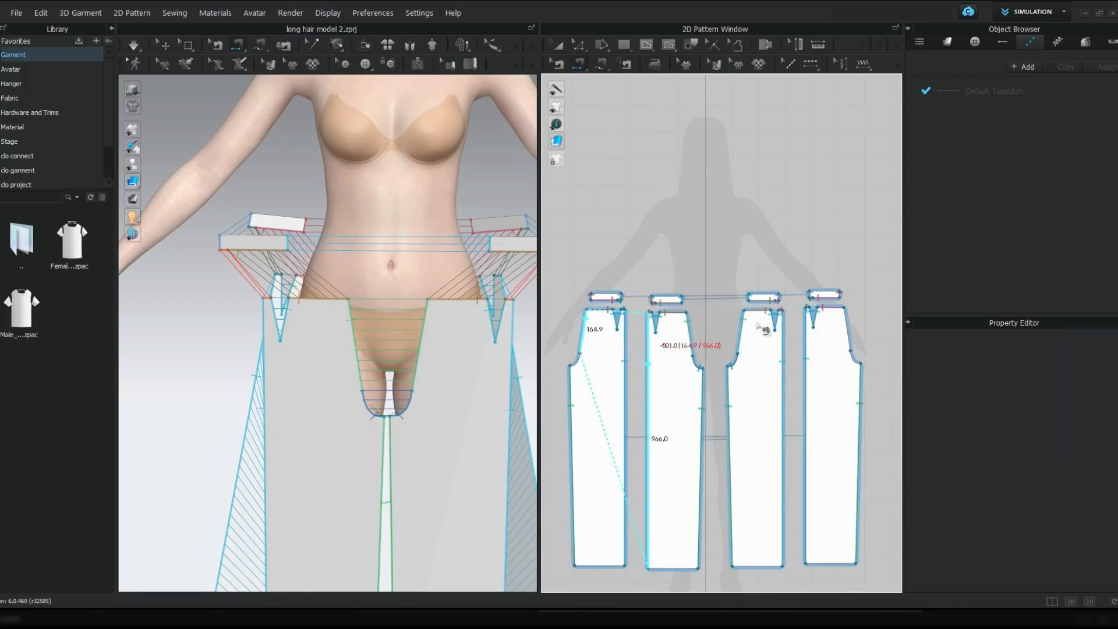
click(849, 331)
click(579, 362)
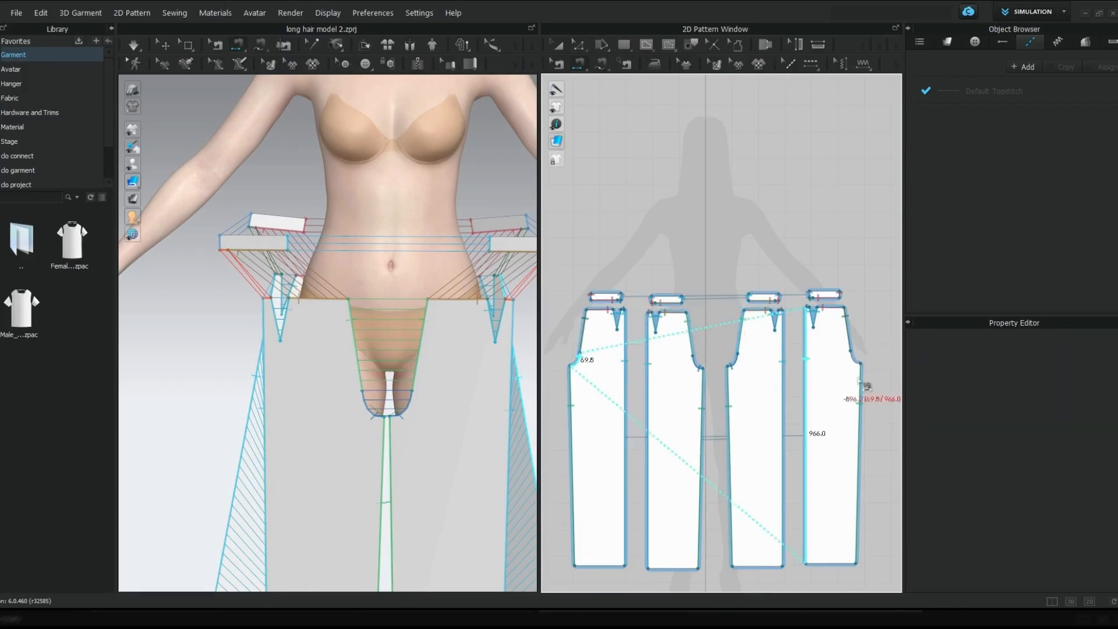
click(861, 364)
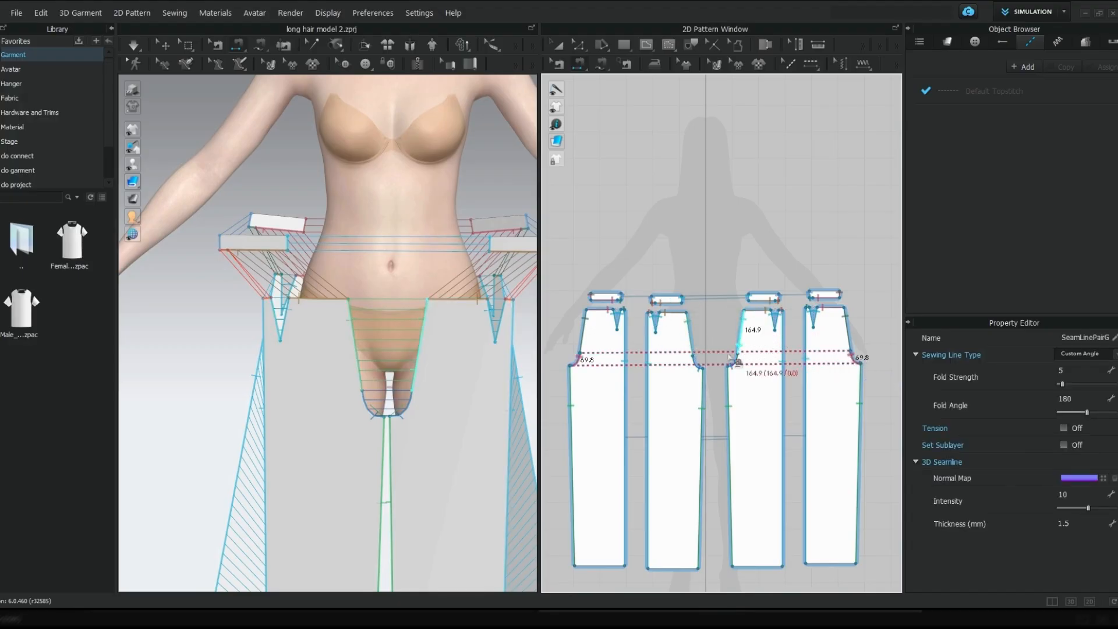
Move the back waistband in 3D closer to the centre of the avatar's back
key(a)
scroll(457, 399, down, 5)
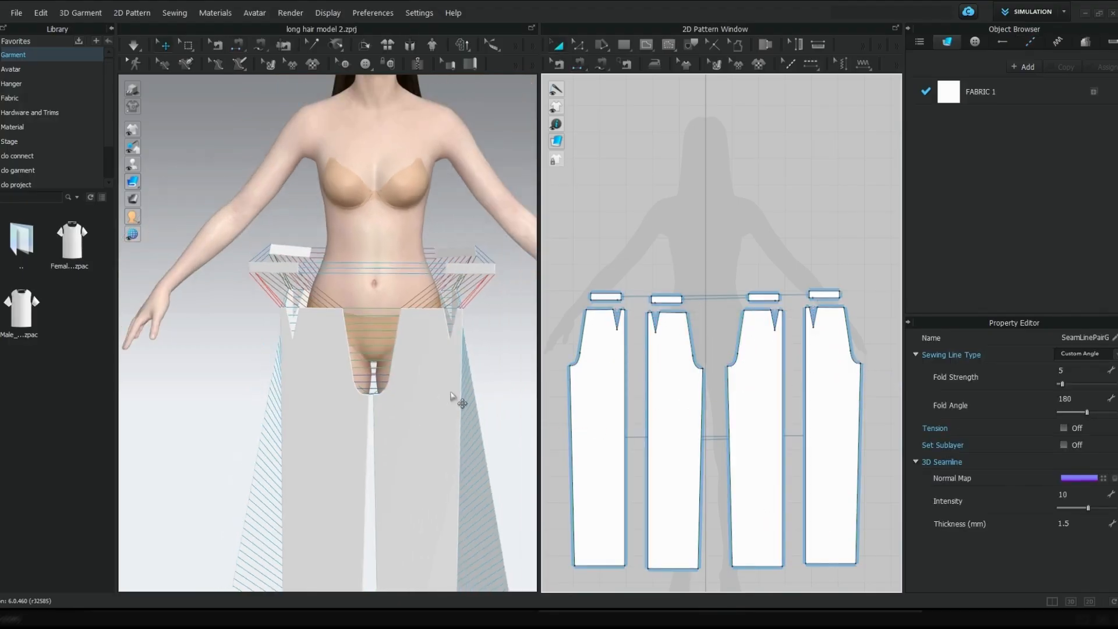
right_drag(384, 389, 396, 318)
drag(461, 306, 419, 306)
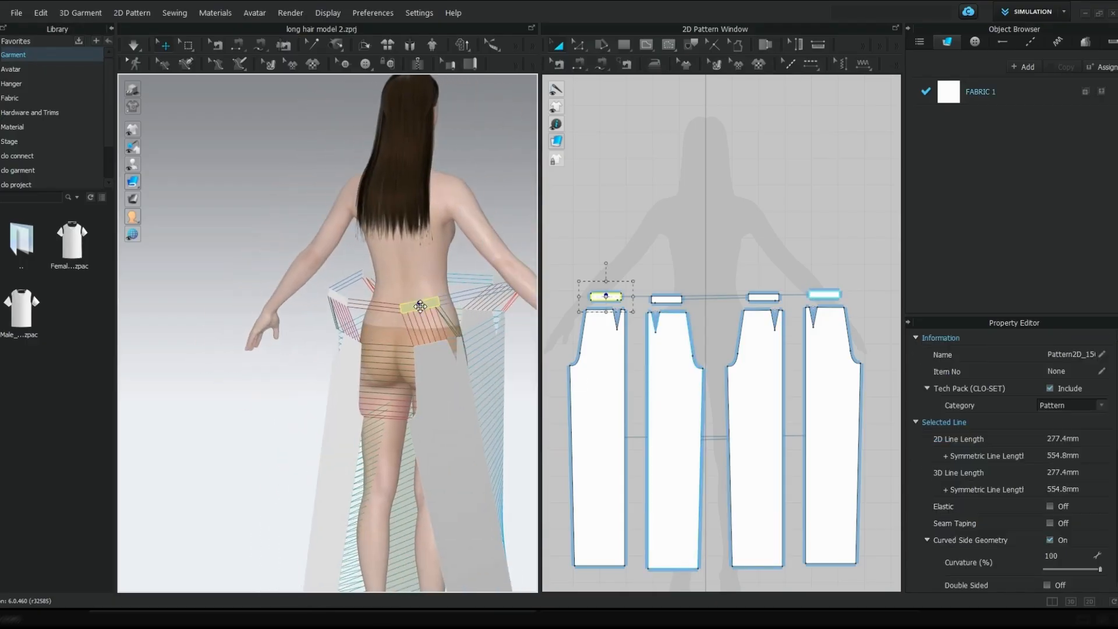
Rotate the tilted back leg patterns upright in 3D and position them behind the avatar's legs
middle_drag(445, 454, 455, 372)
click(455, 372)
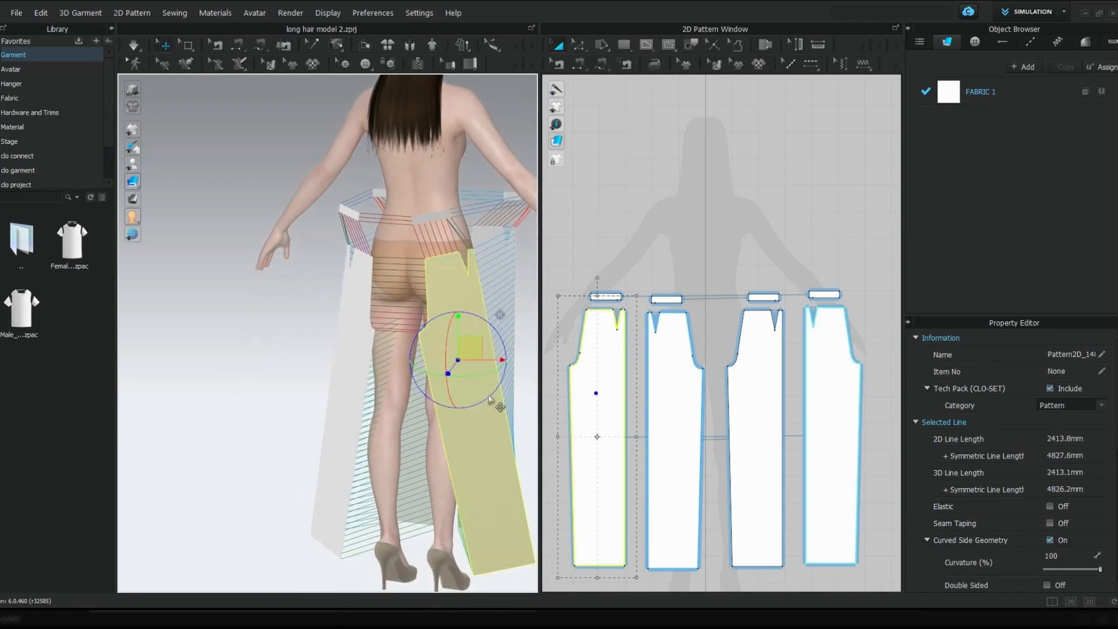
drag(502, 333, 457, 326)
right_drag(367, 357, 417, 361)
click(358, 382)
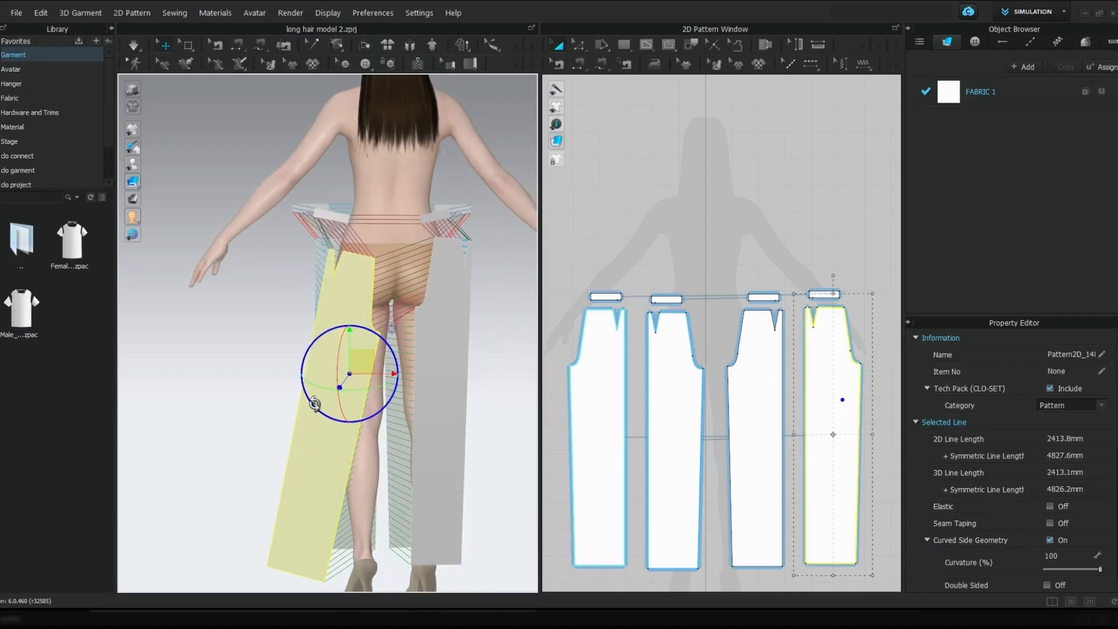
drag(315, 404, 332, 393)
drag(358, 348, 380, 319)
Select the back waistband in 3D and check the arrangement from behind and from the front side
right_drag(369, 266, 319, 232)
click(370, 254)
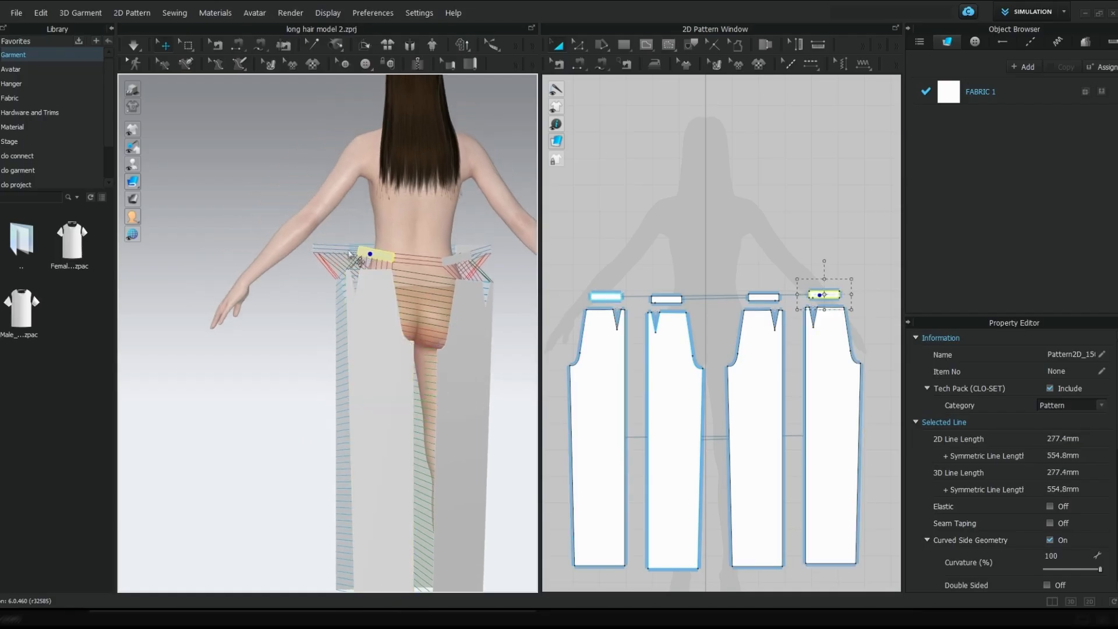
mouse_move(391, 297)
right_down()
mouse_move(536, 326)
mouse_move(404, 310)
right_up()
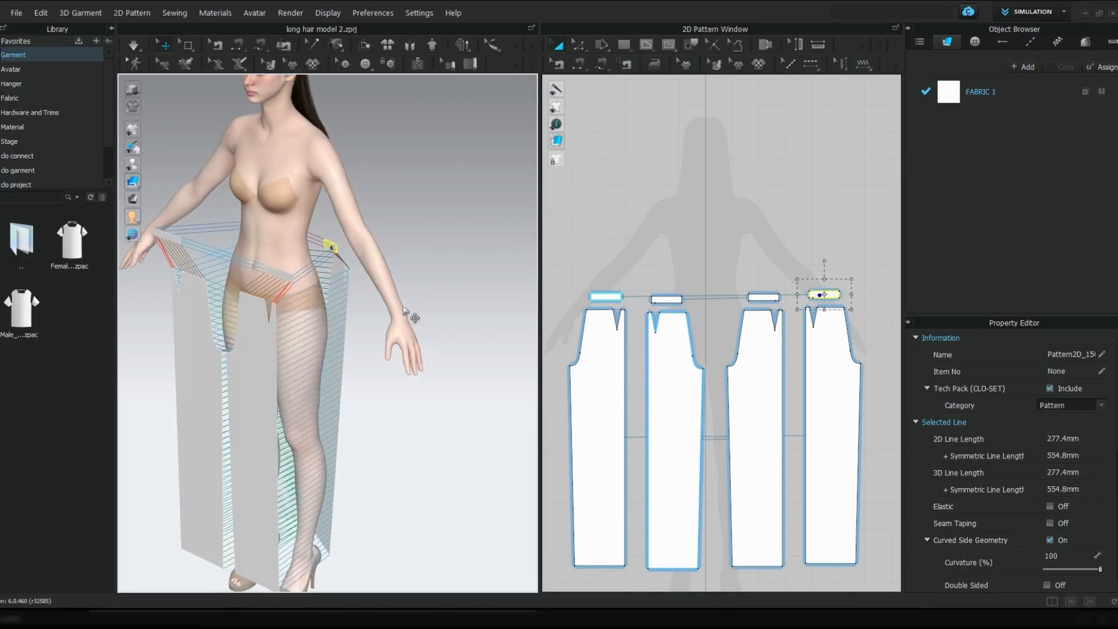
Position the front waistband piece in 3D closer to the centre front of the avatar's waist
click(246, 268)
right_drag(232, 282, 319, 254)
middle_drag(203, 279, 301, 288)
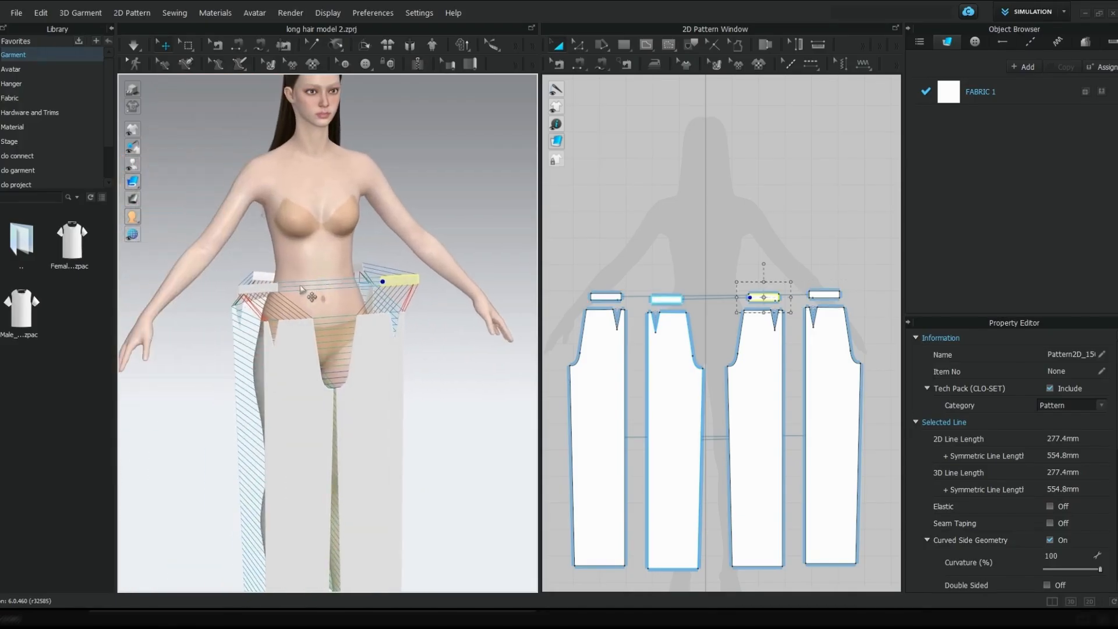
click(272, 298)
scroll(337, 377, down, 3)
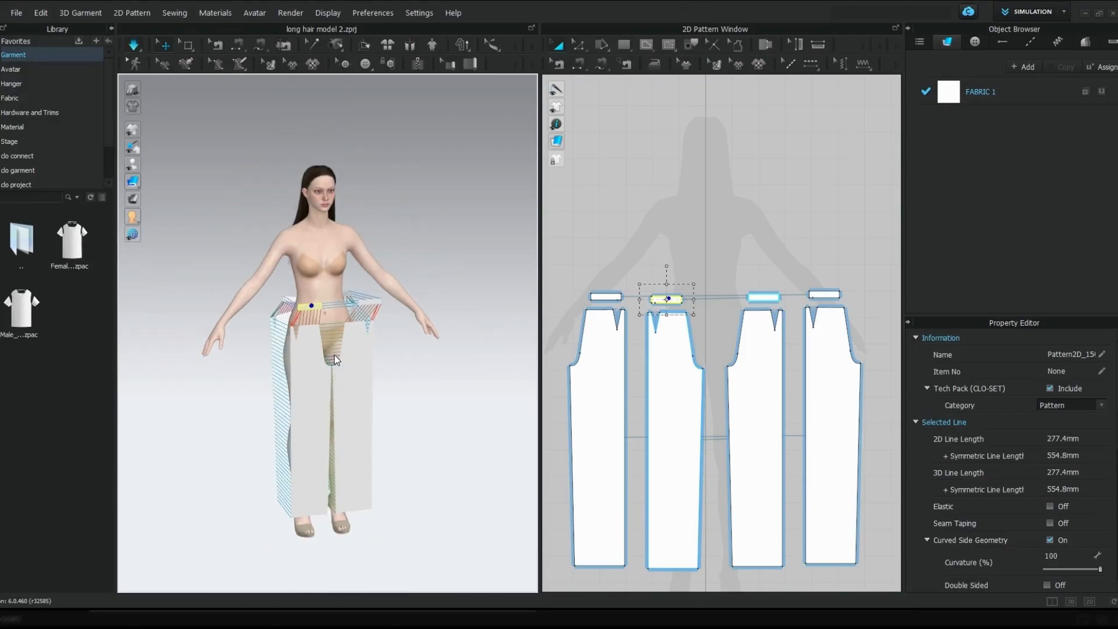
Simulate the trousers to drape them on the avatar, tug the legs to smooth the fabric, and clear the waistband selection
key(space)
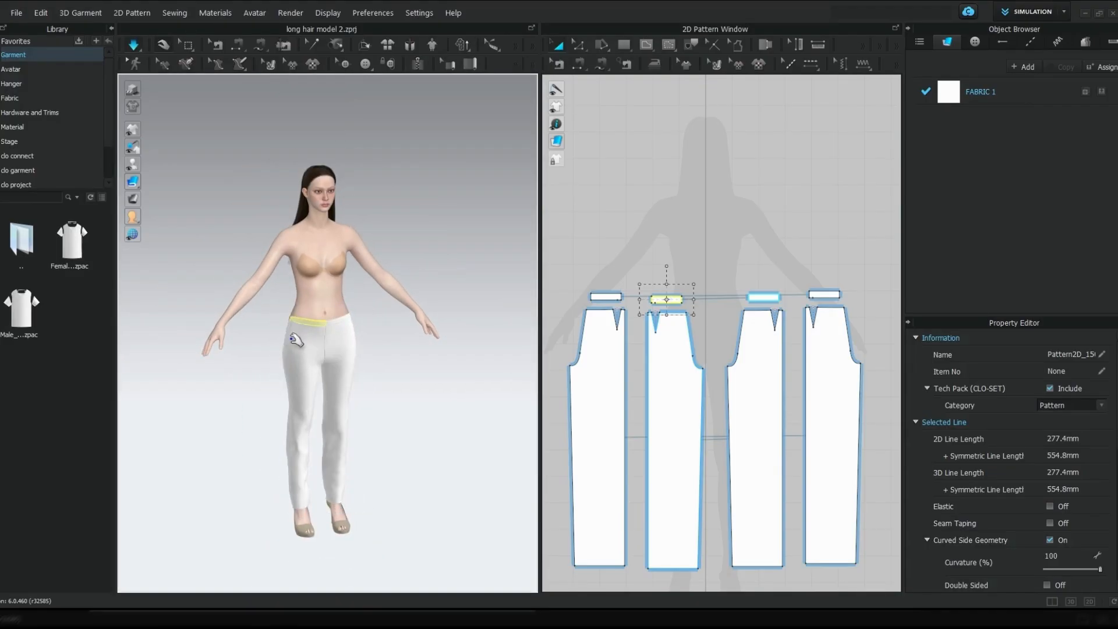
right_drag(299, 366, 425, 349)
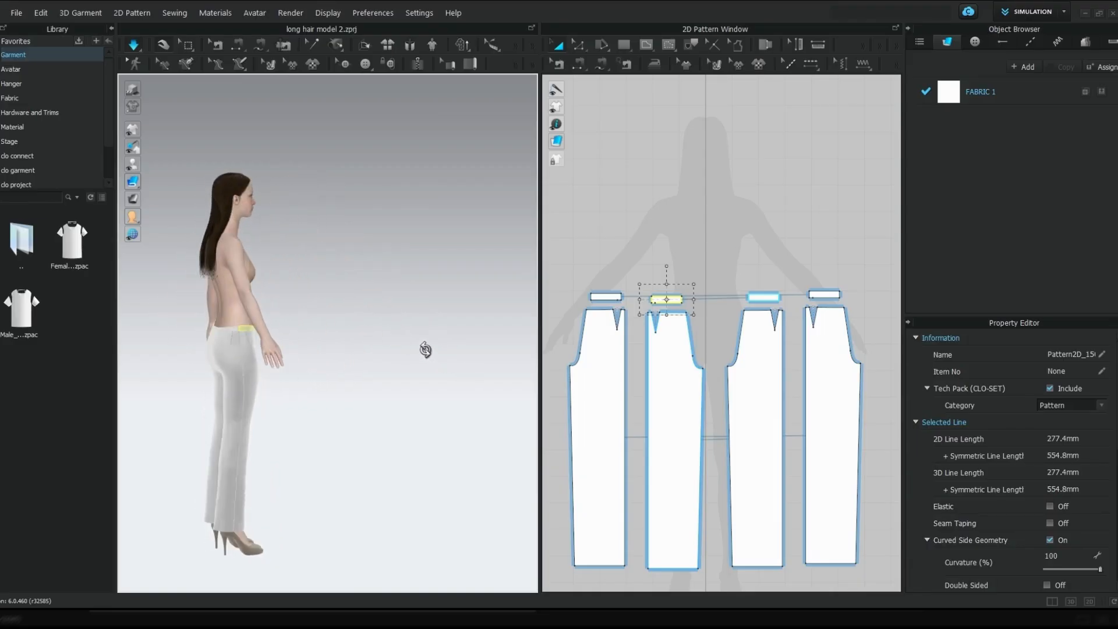
right_drag(239, 396, 234, 447)
scroll(387, 419, up, 5)
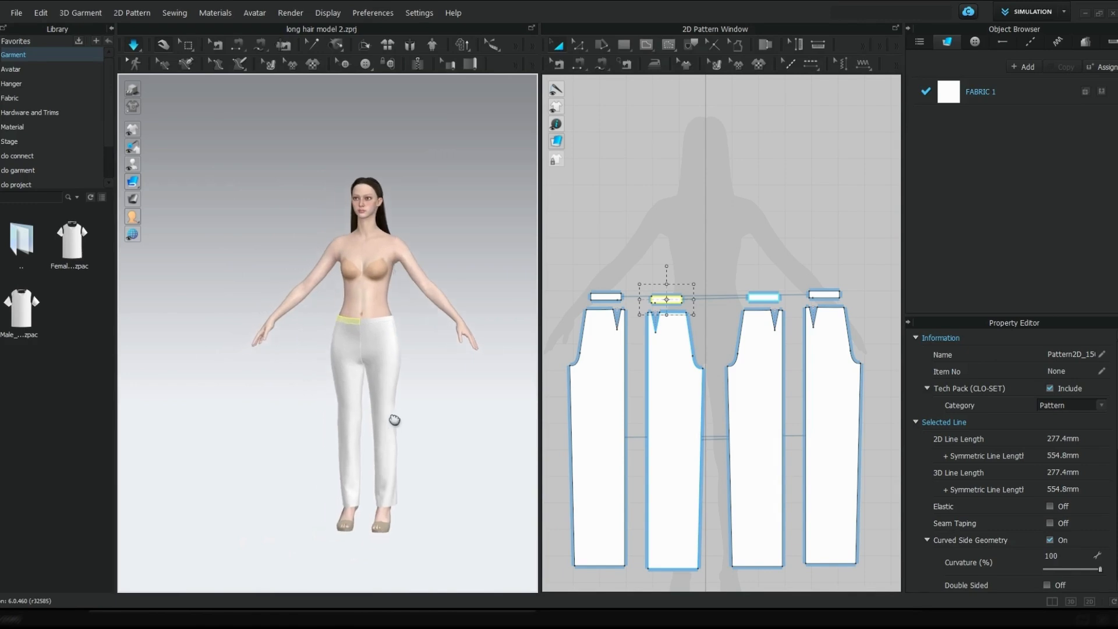
scroll(394, 419, down, 5)
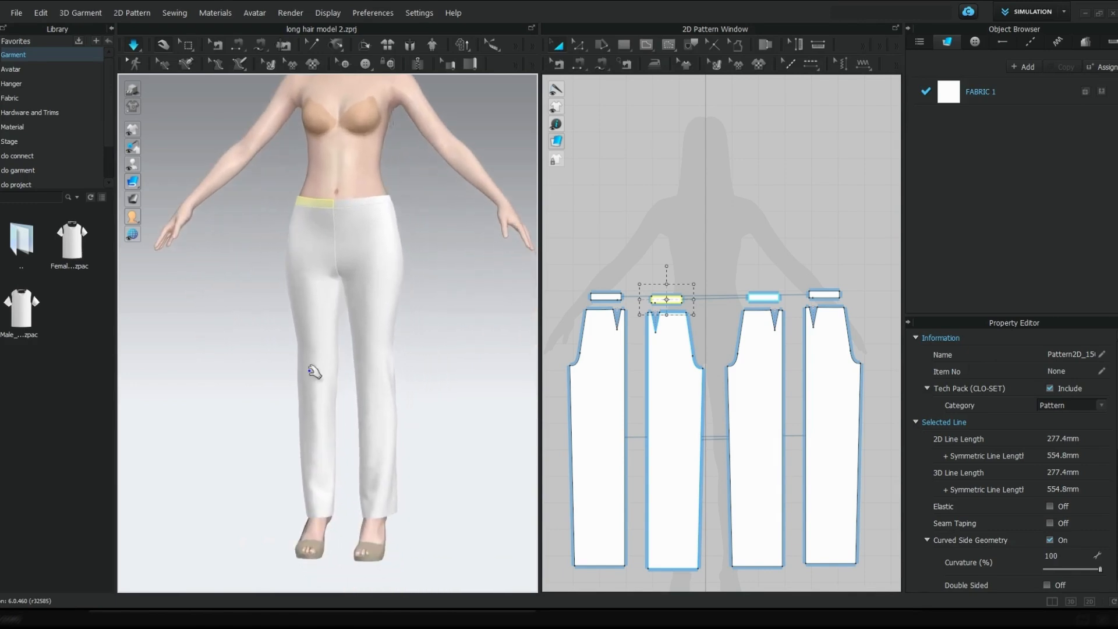
right_drag(314, 367, 353, 374)
middle_drag(354, 373, 356, 419)
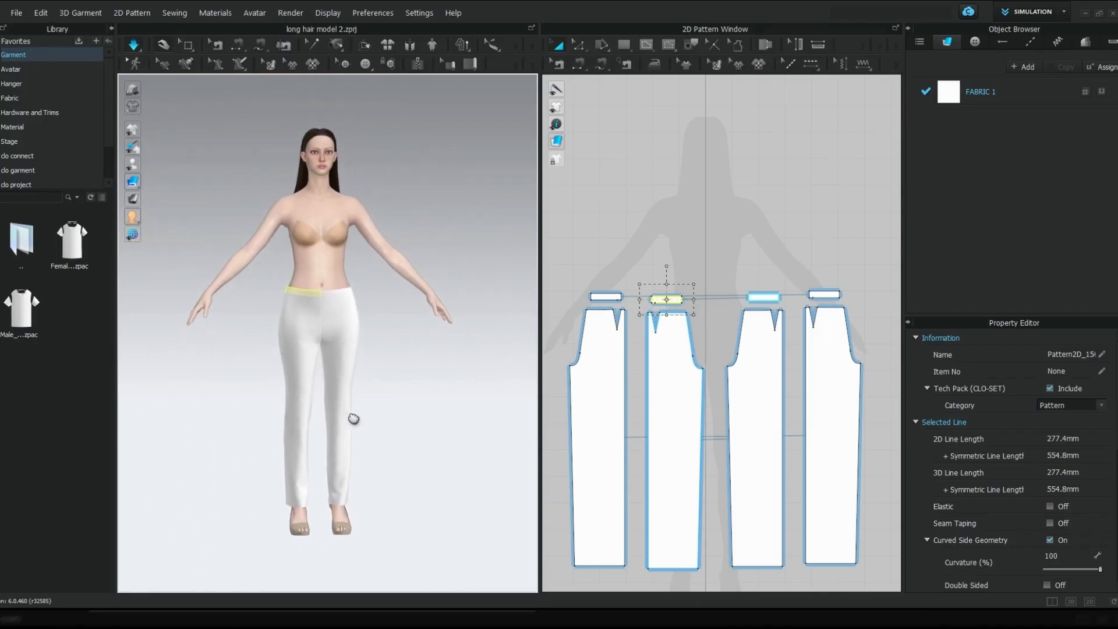
click(726, 211)
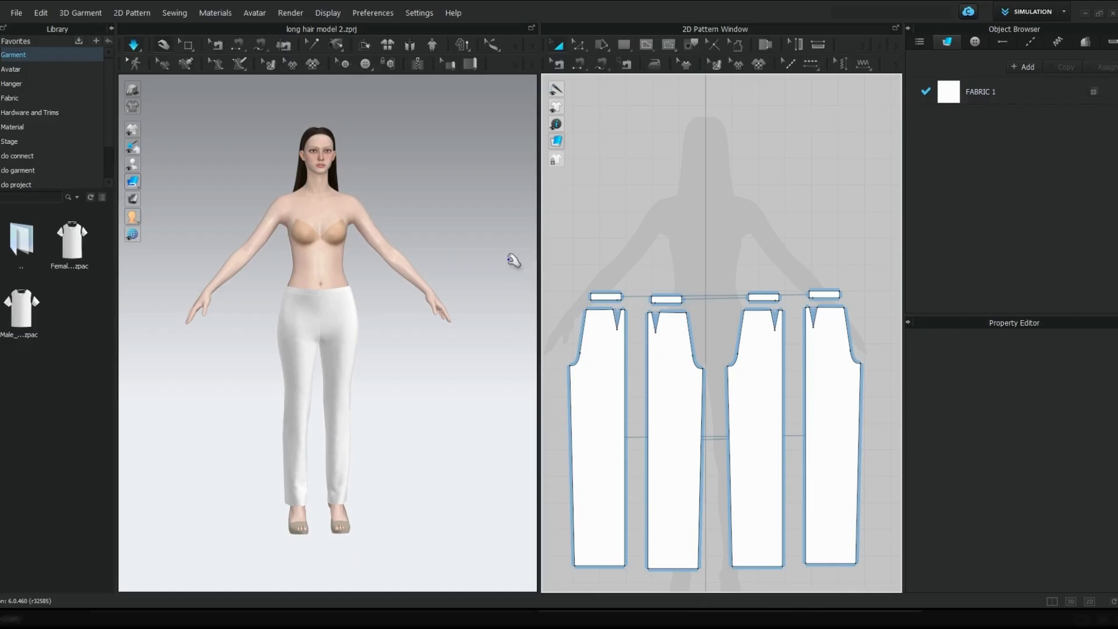